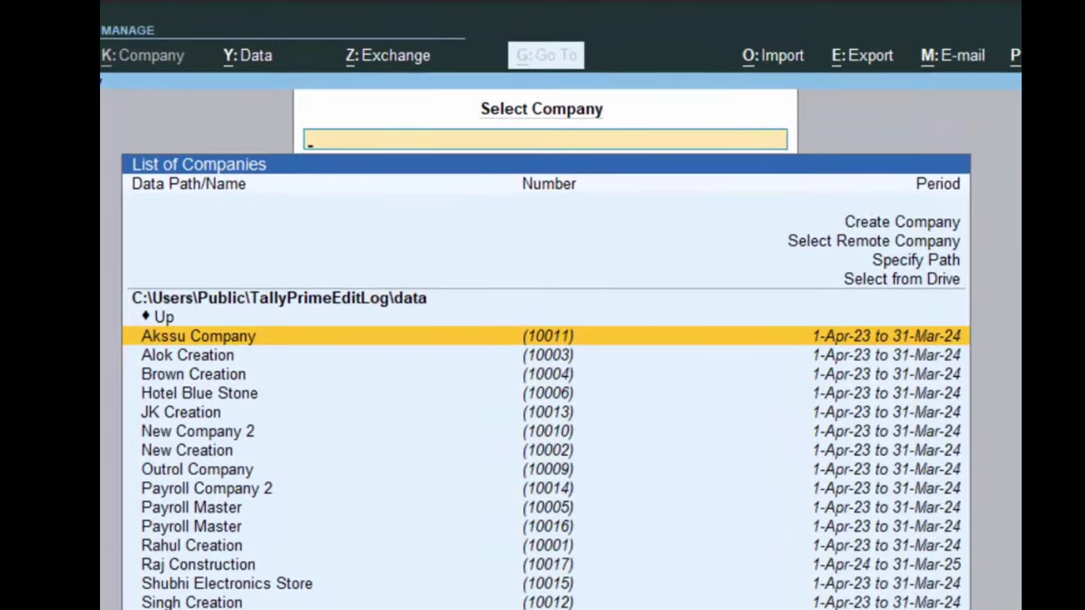
Start a new company named "Debit Note & Credit Note" and keep the same mailing name.
left_click(958, 223)
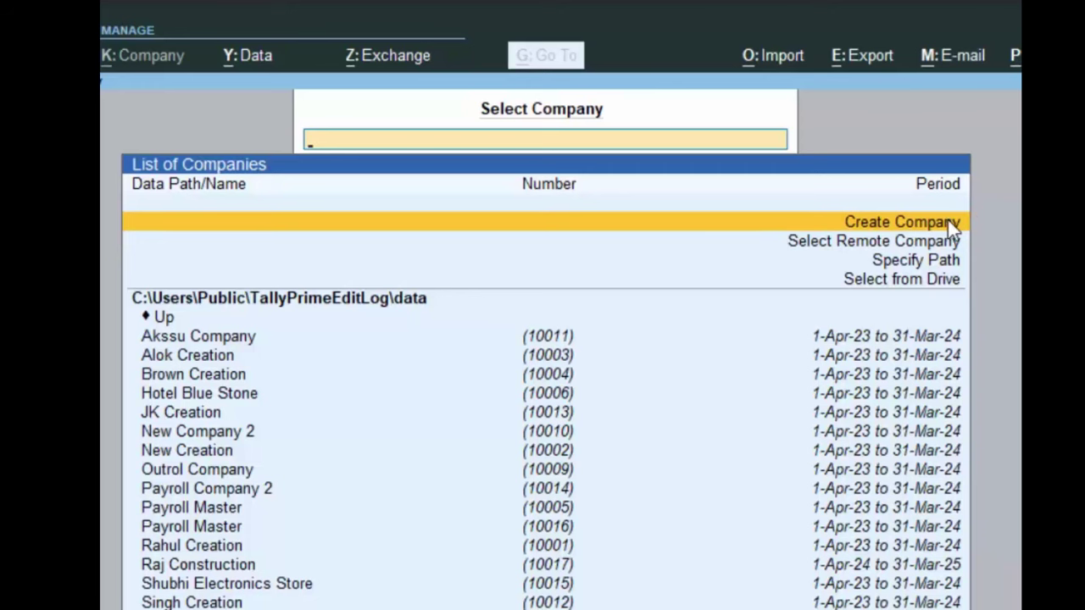
left_click(905, 225)
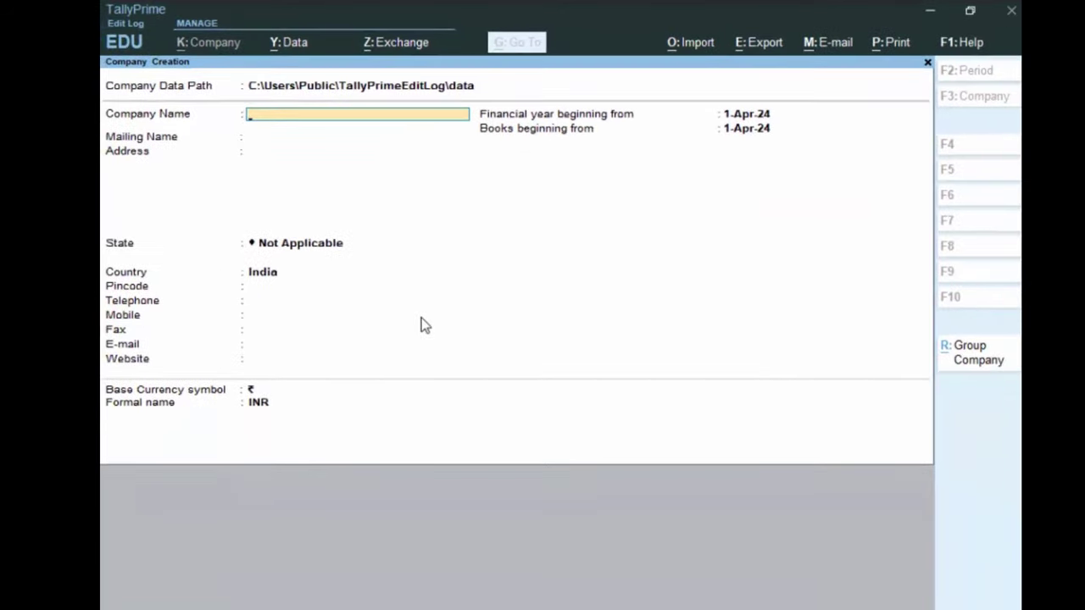
type("Deb")
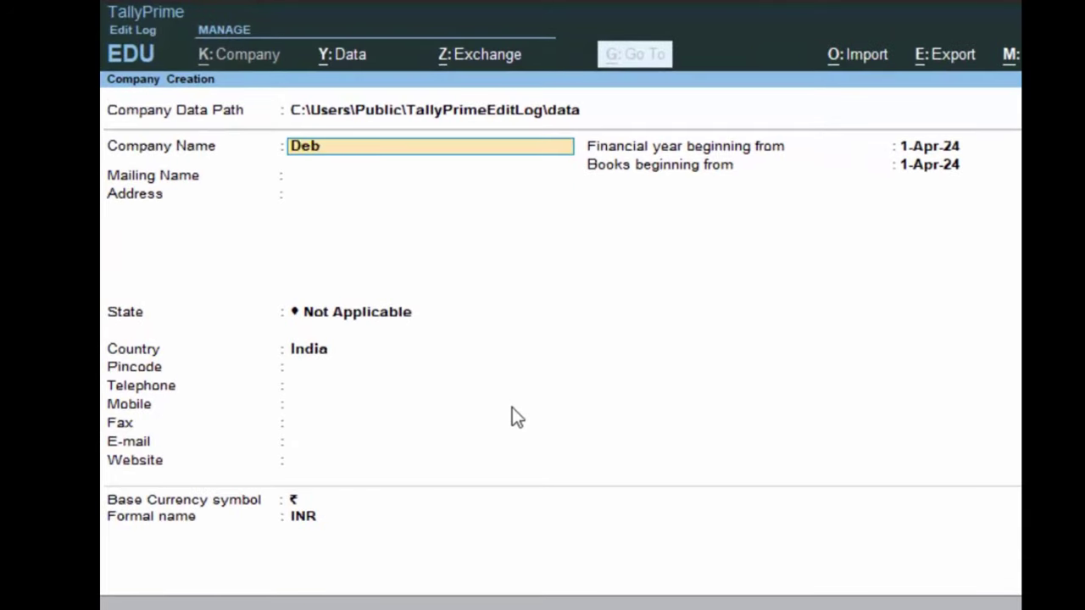
type("it Note & Cred")
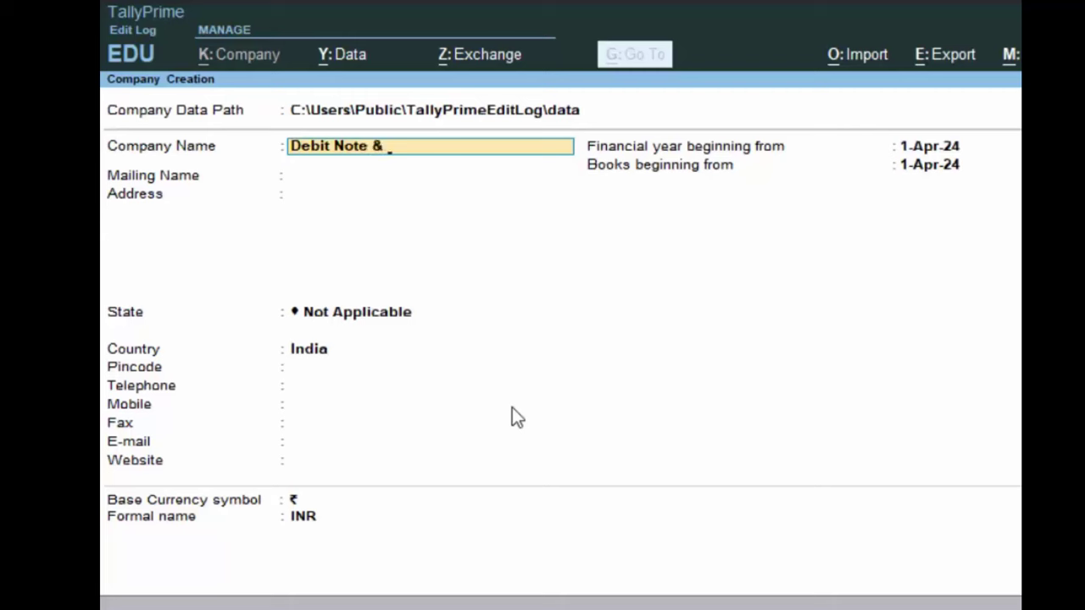
type("it Note")
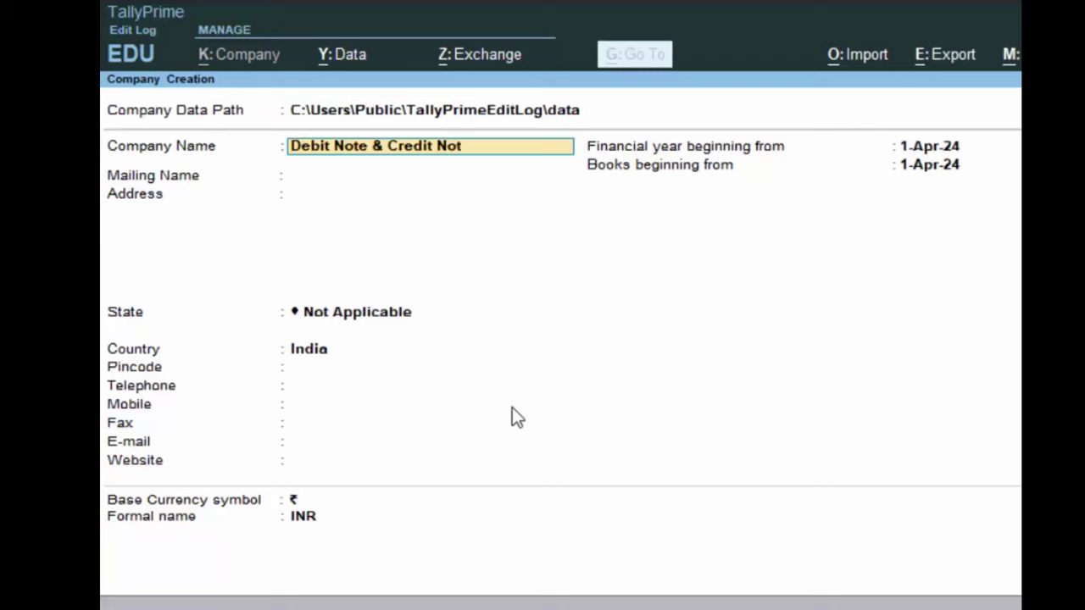
key("Return")
key("Return")
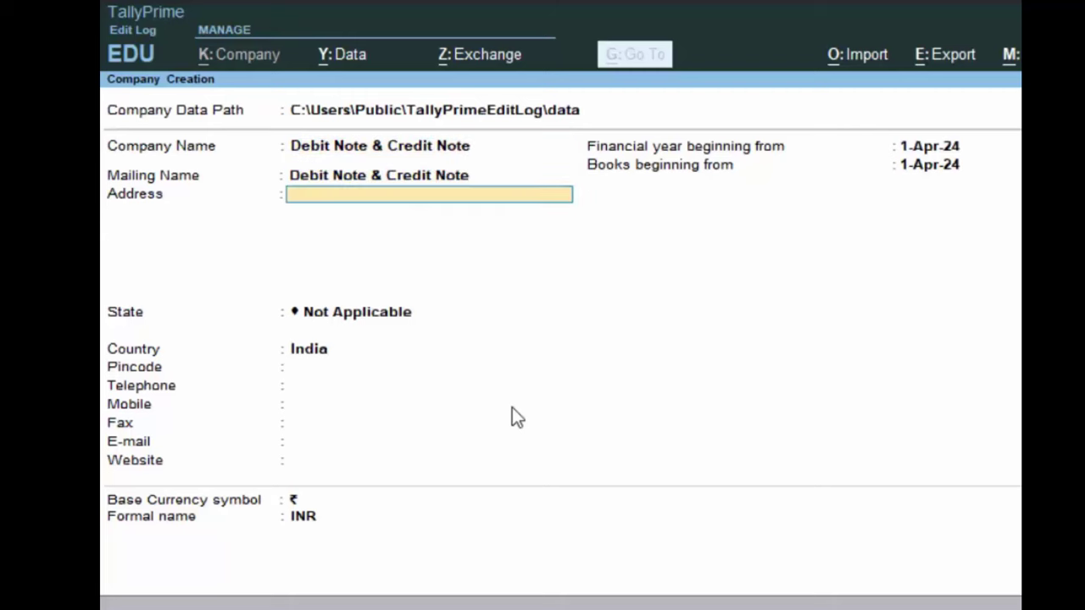
Enter the company's street address and set its state to Uttar Pradesh.
type("New Colon")
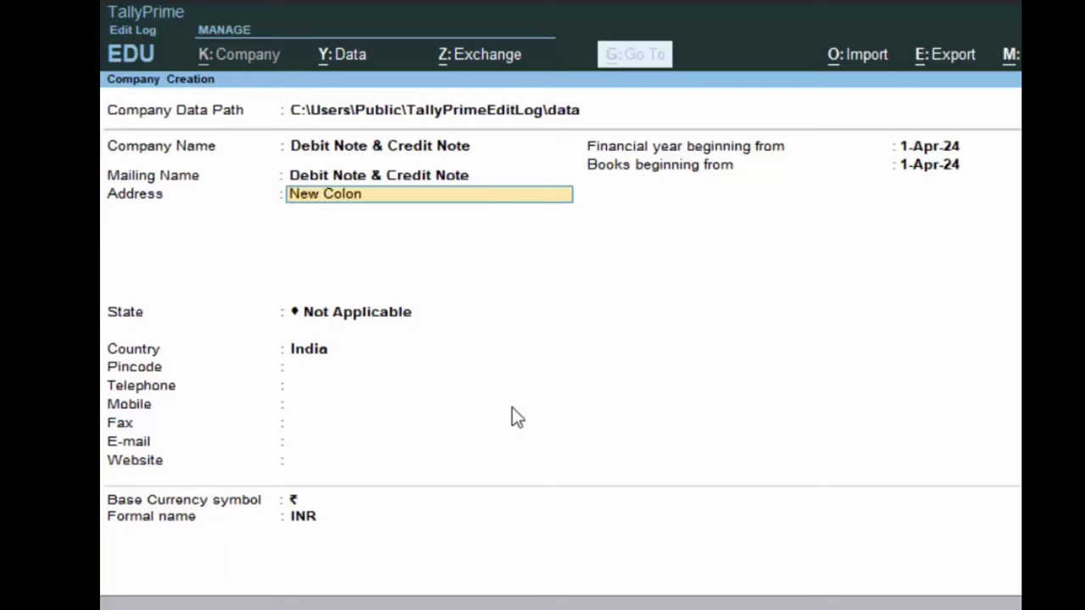
type("y Deoria")
key("Return")
key("Return")
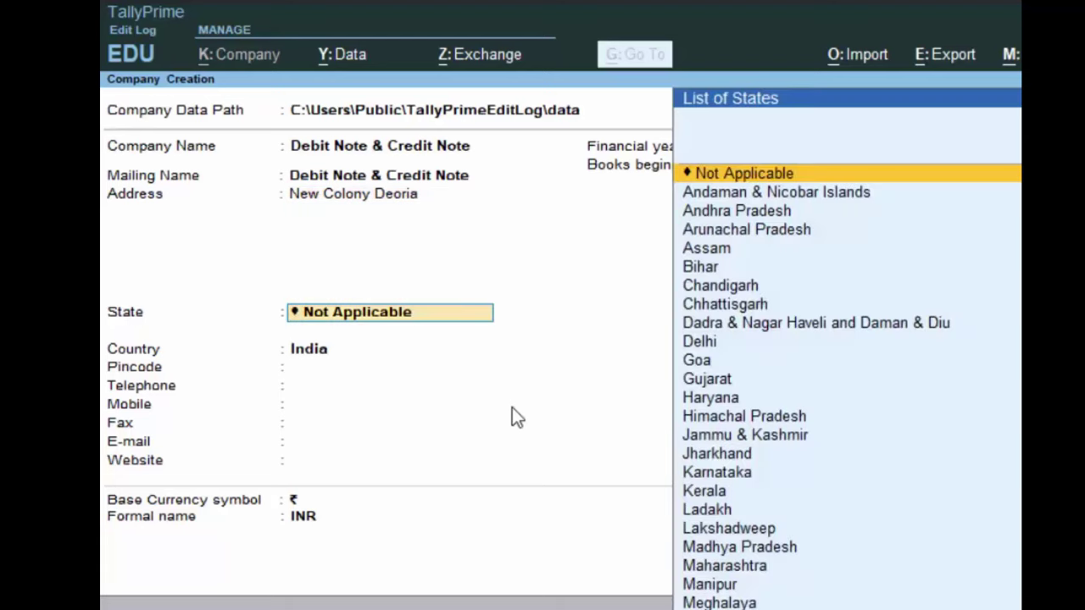
type("U")
key("Down")
key("Down")
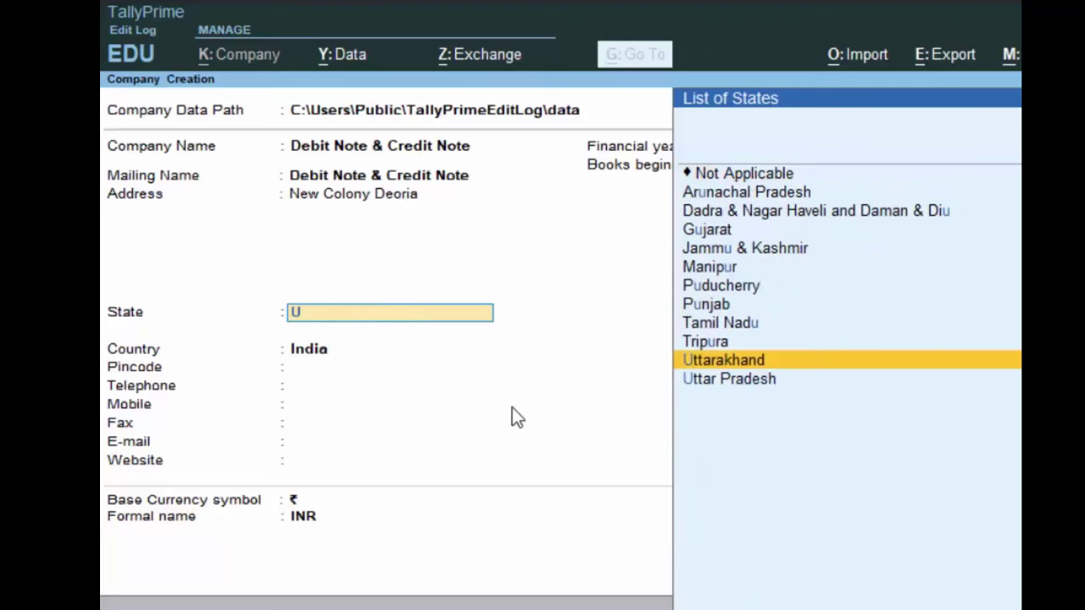
key("Return")
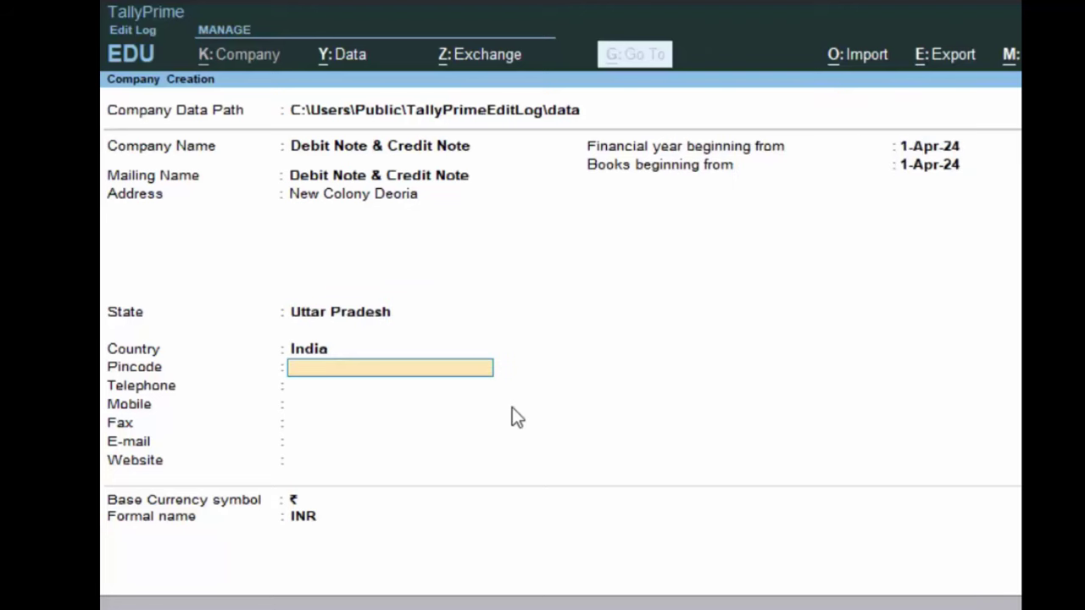
Enter the company's pincode, leave the contact fields blank, and create the company with books beginning 1-Apr-24 and INR as currency.
type("274001")
key("Return")
key("Return")
key("Return")
key("Return")
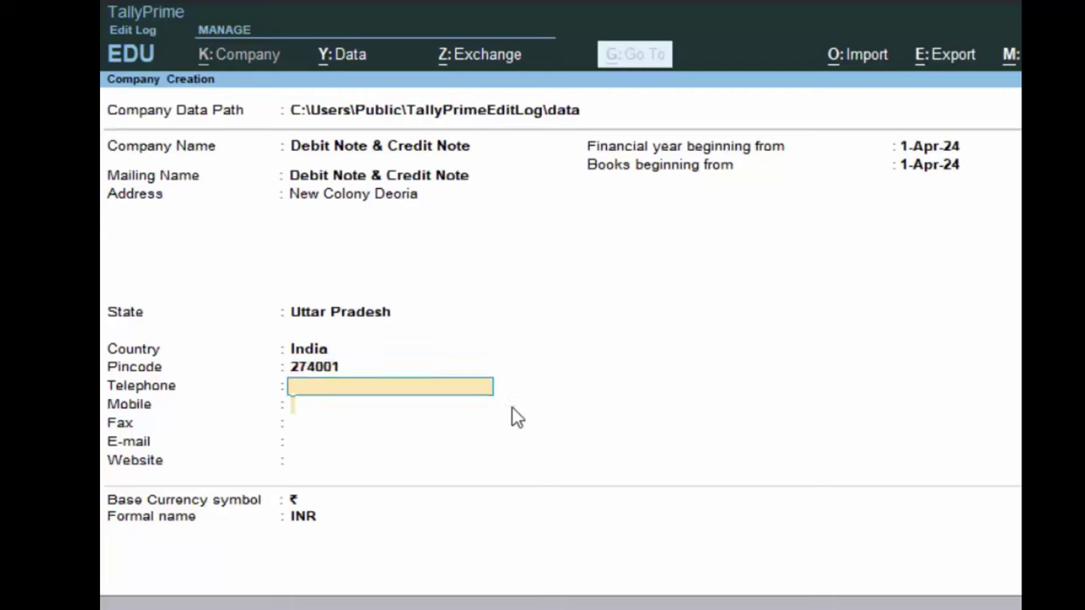
key("Return")
key("Return")
key("Return")
key("Return")
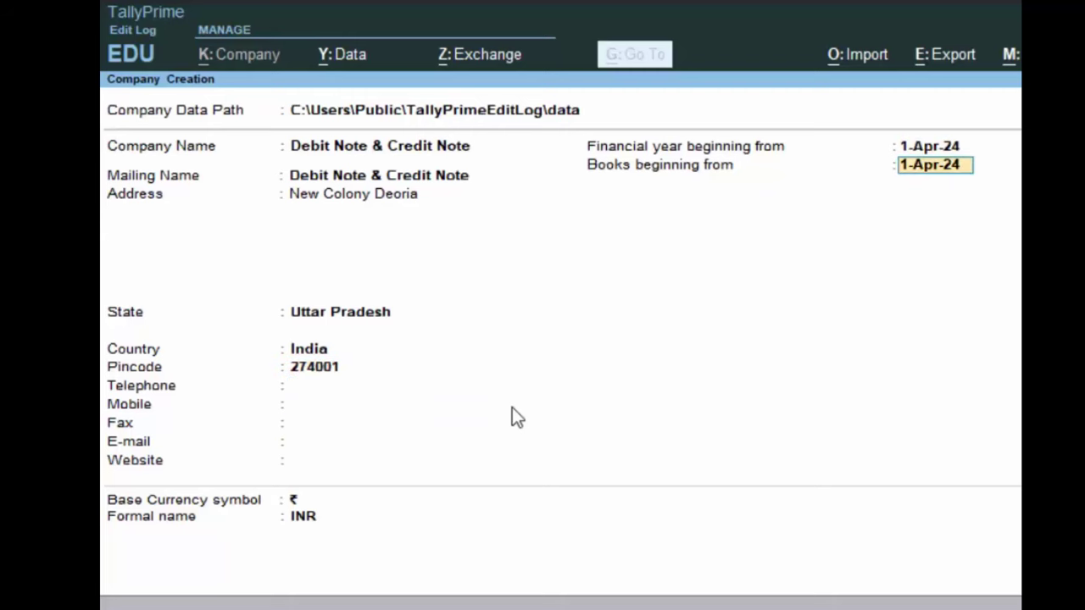
key("Return")
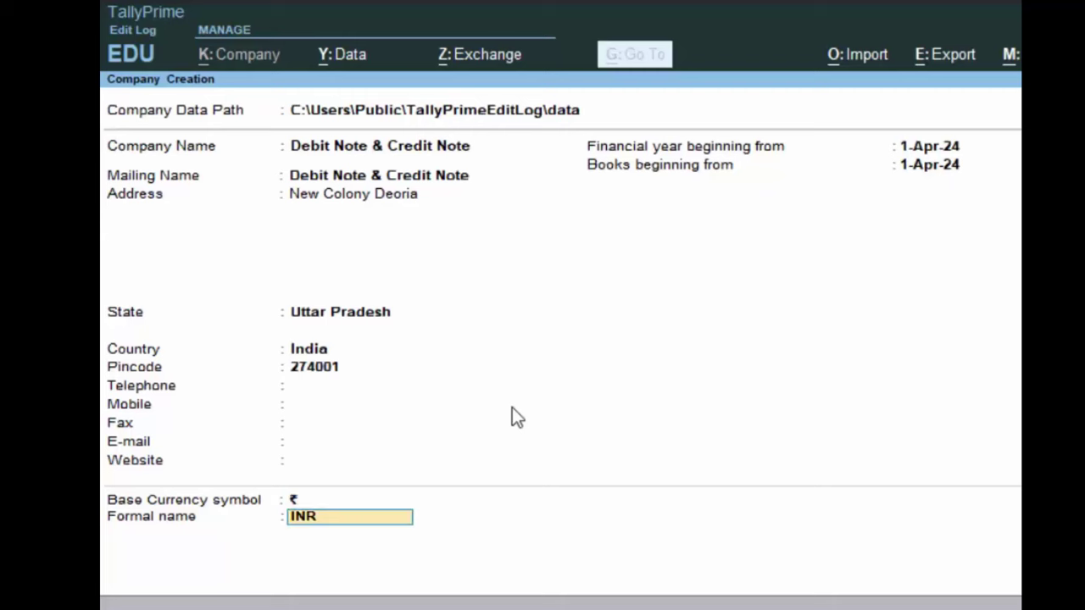
key("Return")
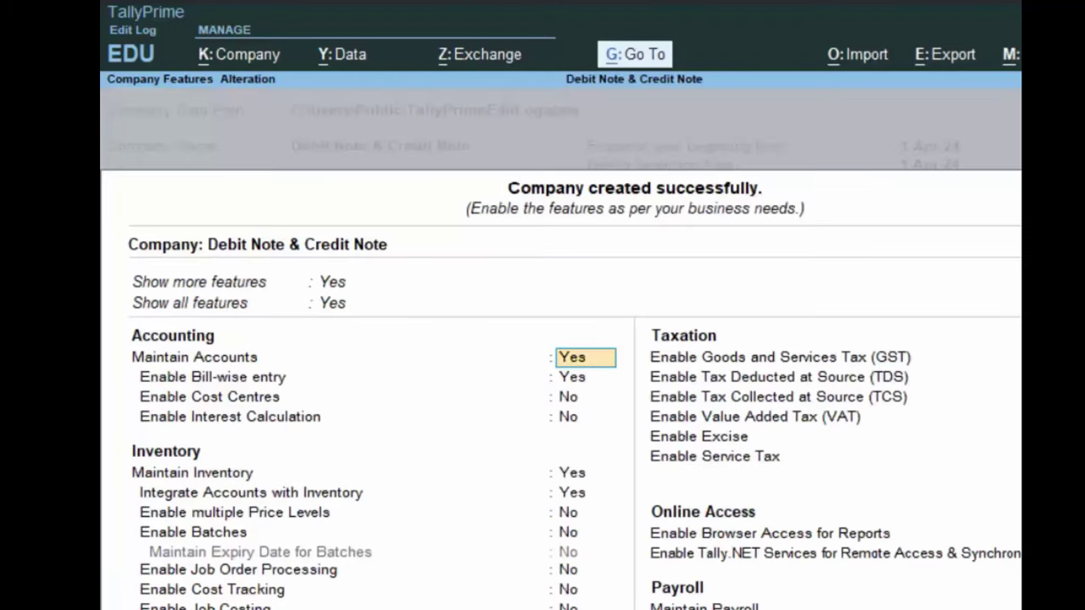
Enable Goods and Services Tax for the company with Regular registration, not other territory, applicable from 1-Apr-24.
left_click(987, 405)
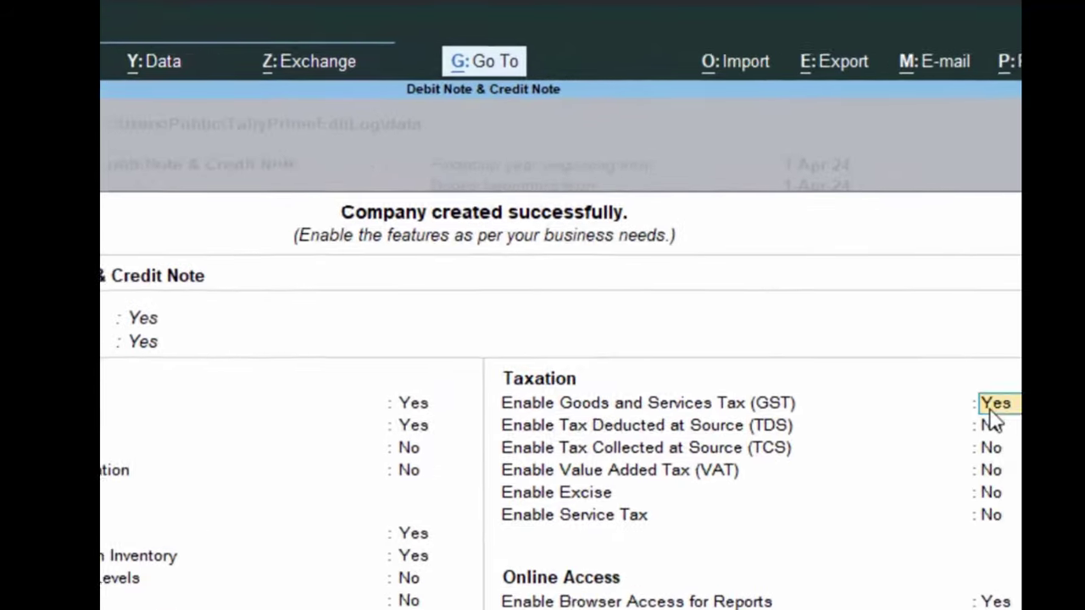
type("y")
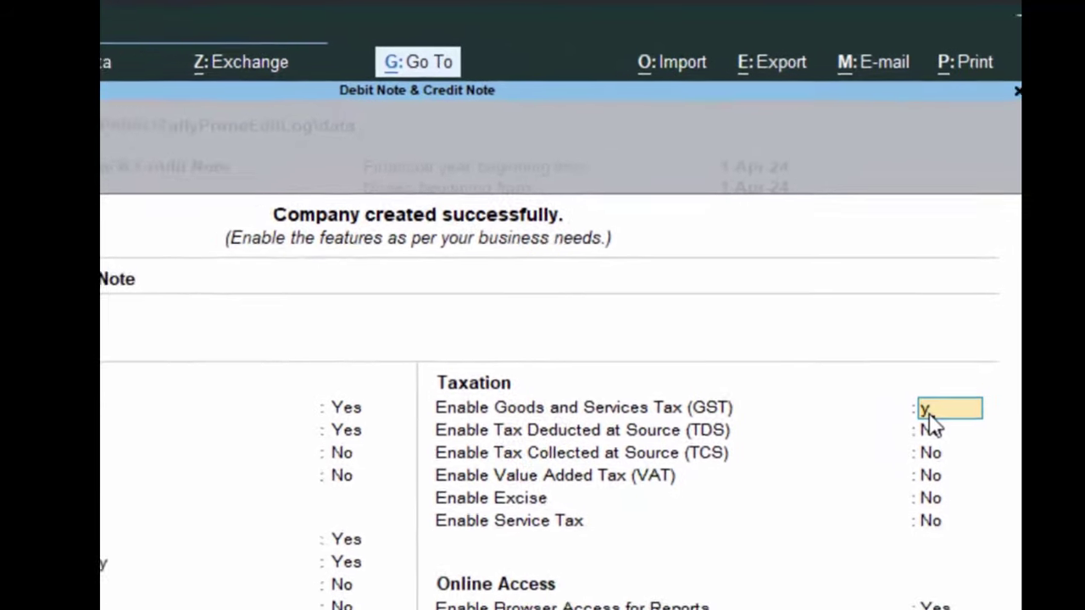
key("Return")
key("Return")
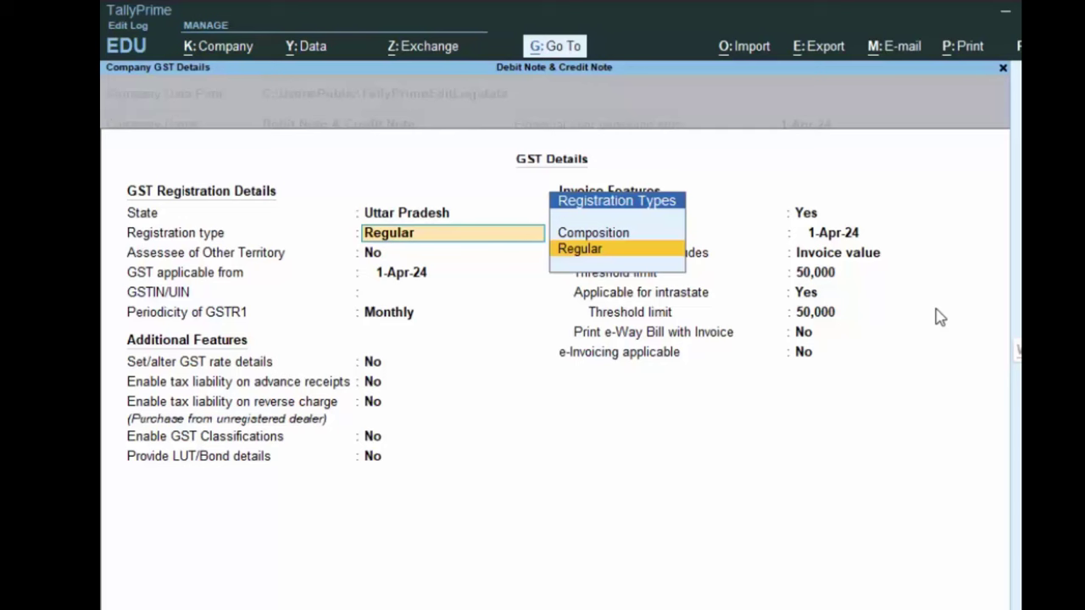
key("Return")
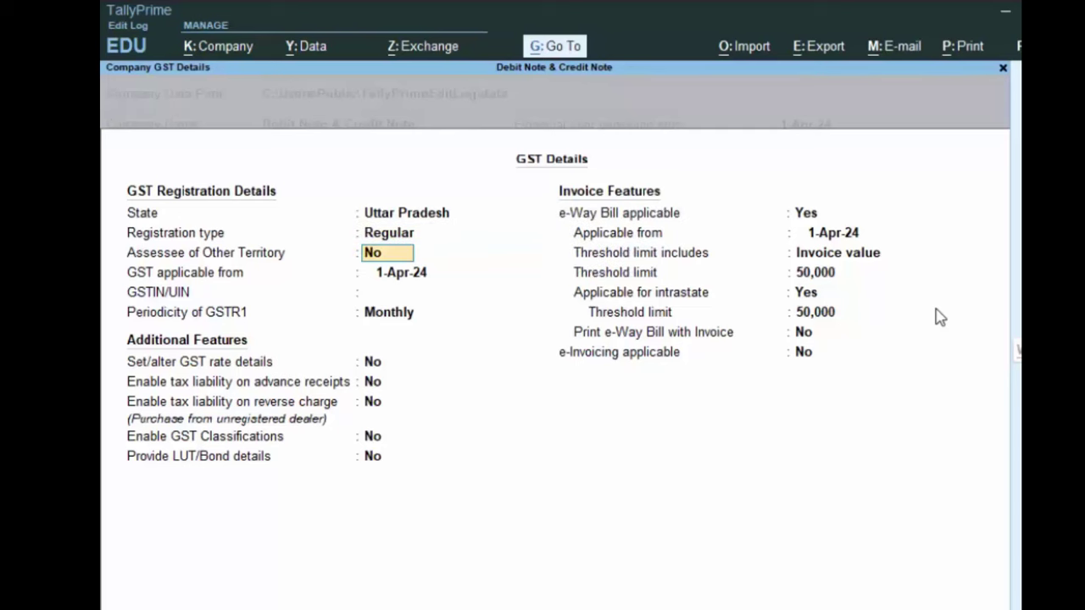
key("Return")
key("Return")
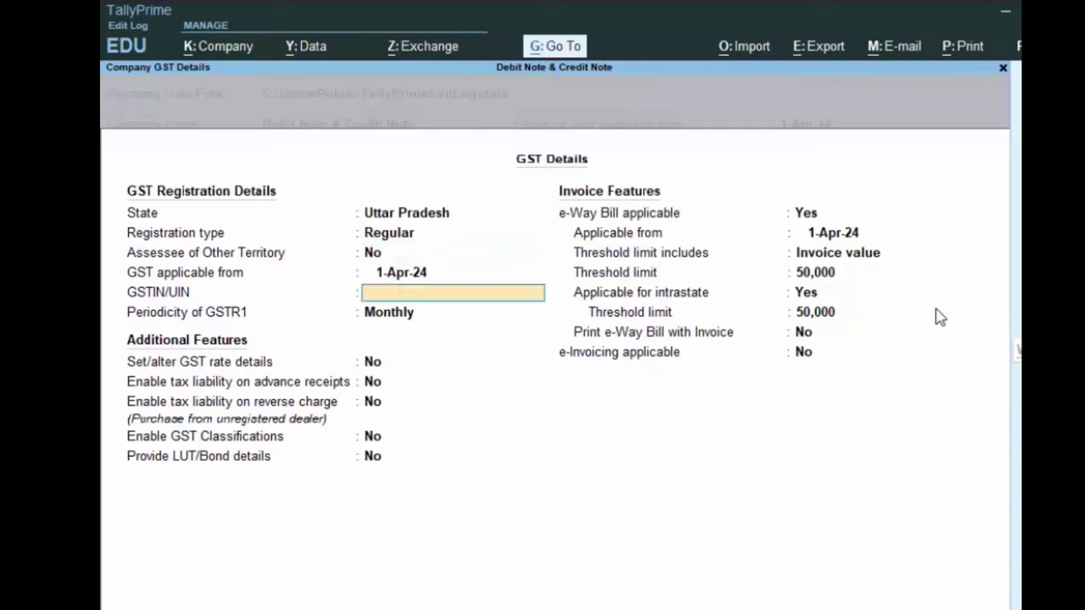
Enter the company's GSTIN/UIN and keep the GSTR1 periodicity at Monthly.
type("AAAKK890-099")
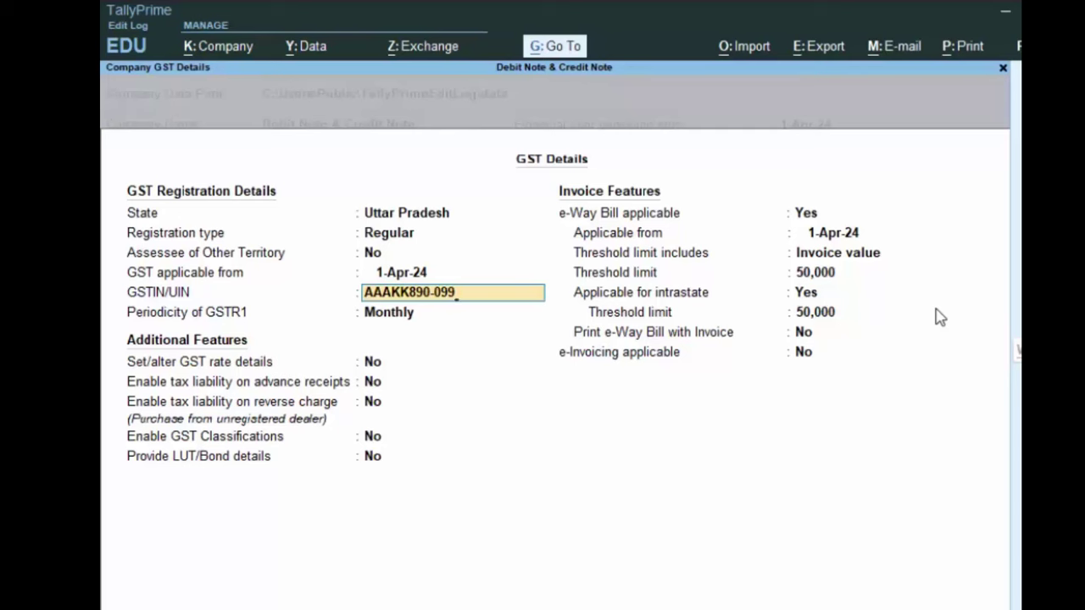
key("Return")
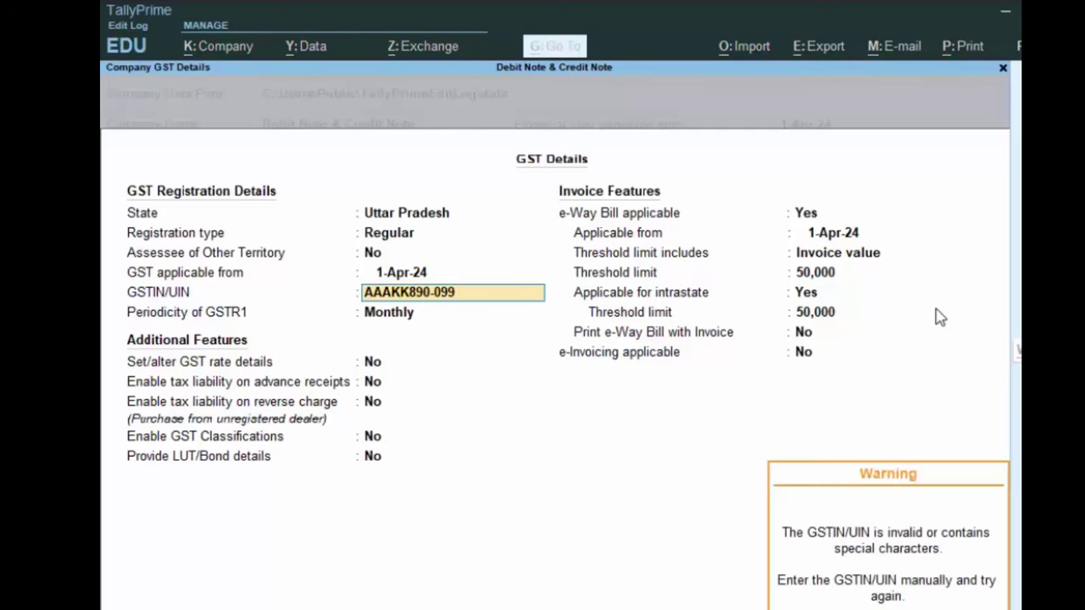
key("Return")
key("Return")
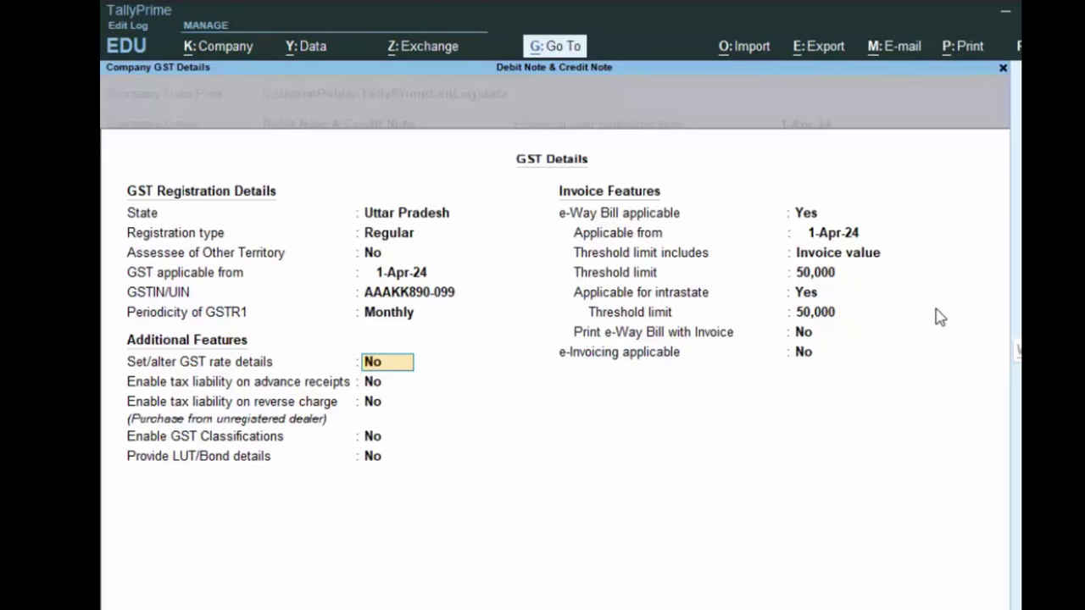
Turn on the company's GST rate details, setting taxability to Taxable and the integrated tax rate to 12%.
type("y")
key("Return")
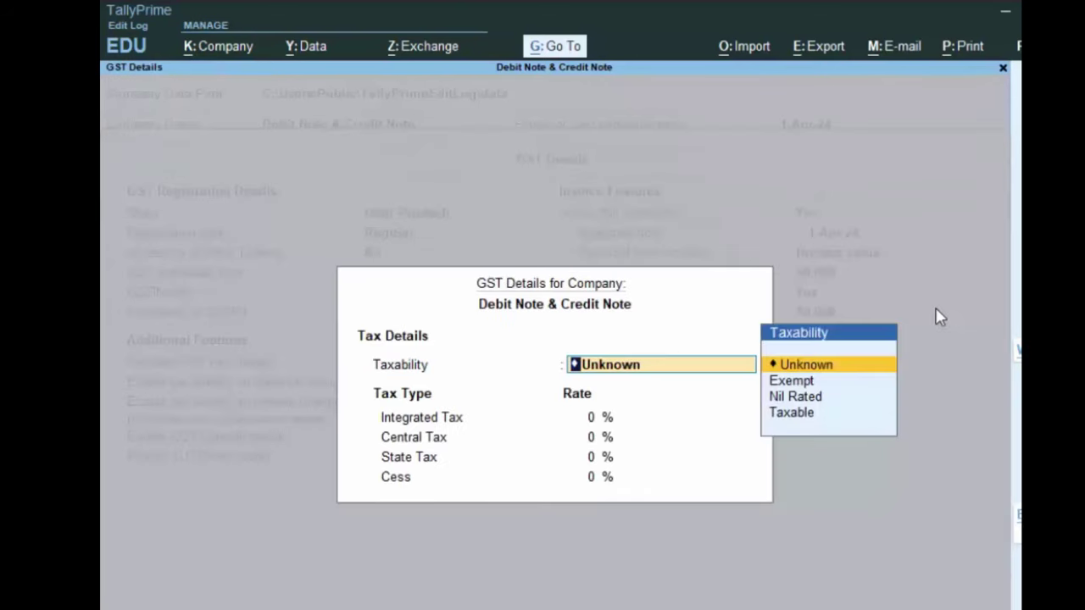
key("Down")
key("Down")
key("Down")
key("Return")
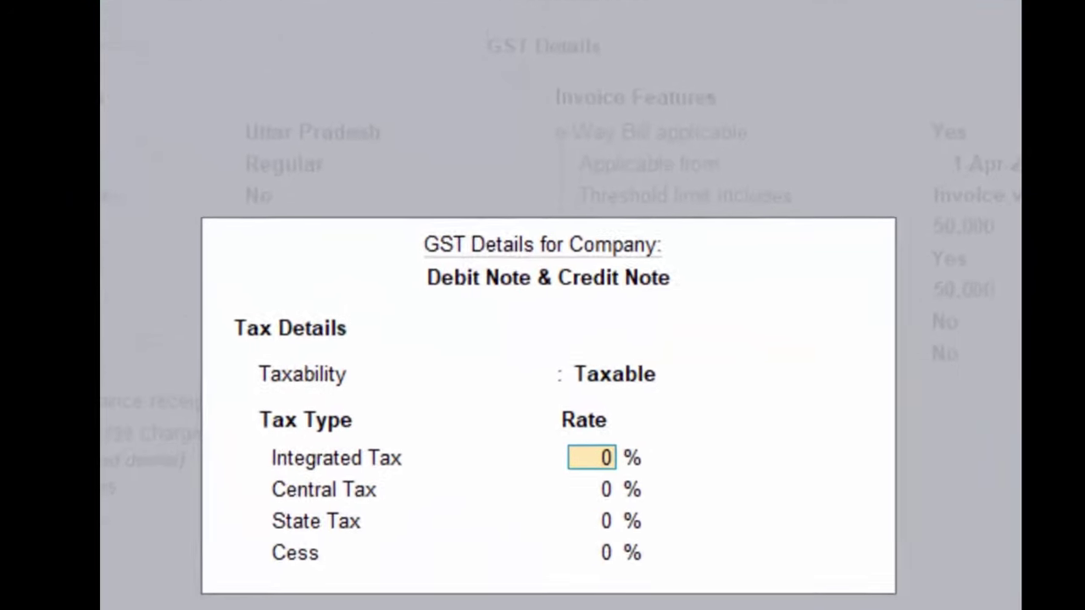
type("12")
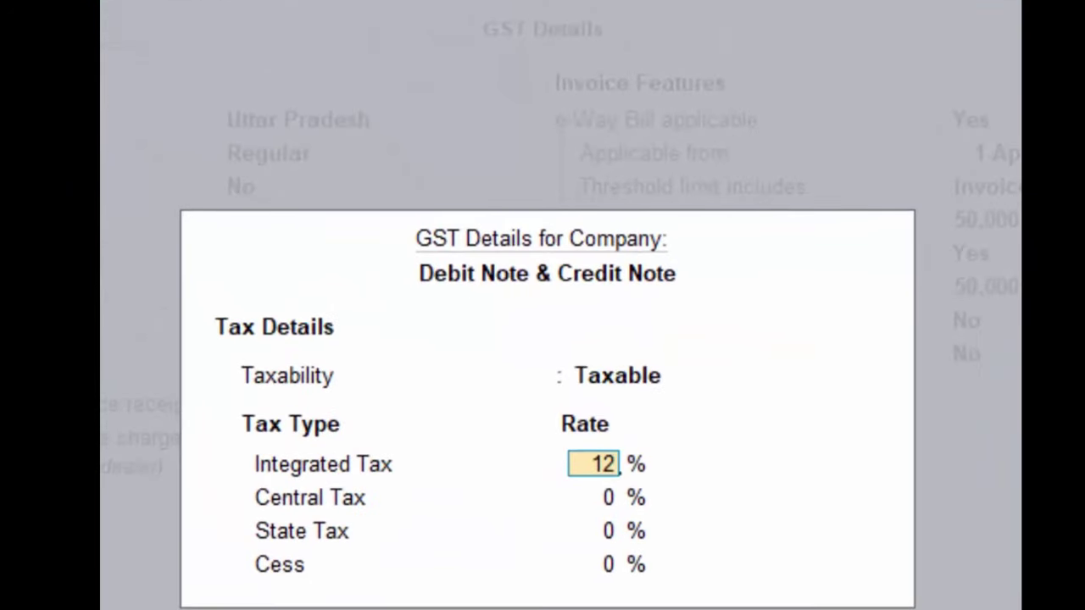
key("Return")
key("Return")
key("Return")
key("Return")
key("Return")
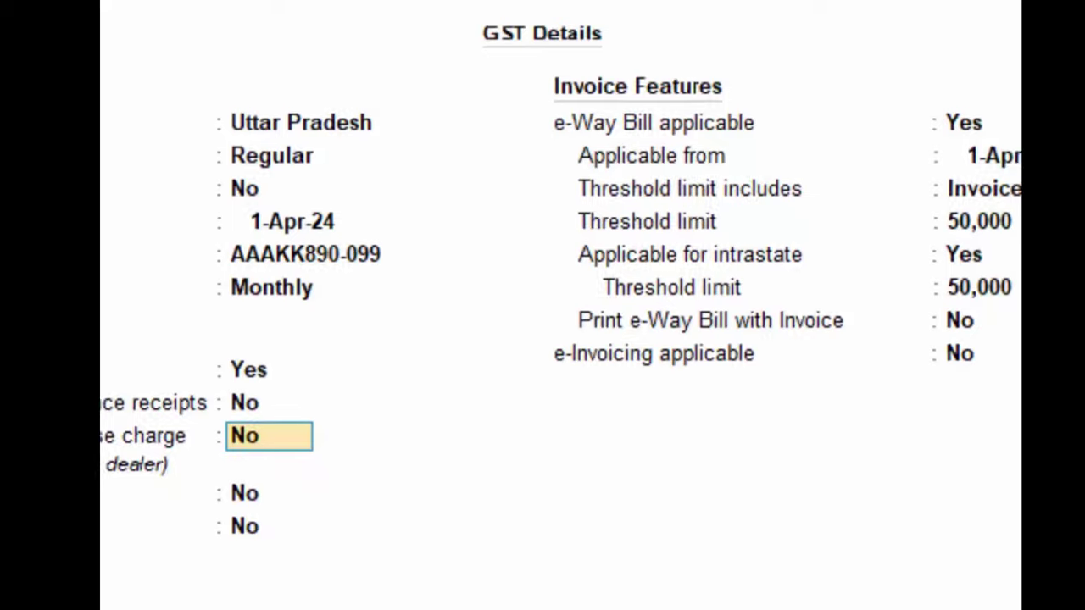
Accept the remaining GST options with e-Way Bill applicable and 50,000 threshold limits, and save the company's GST details.
key("Return")
key("Return")
key("Return")
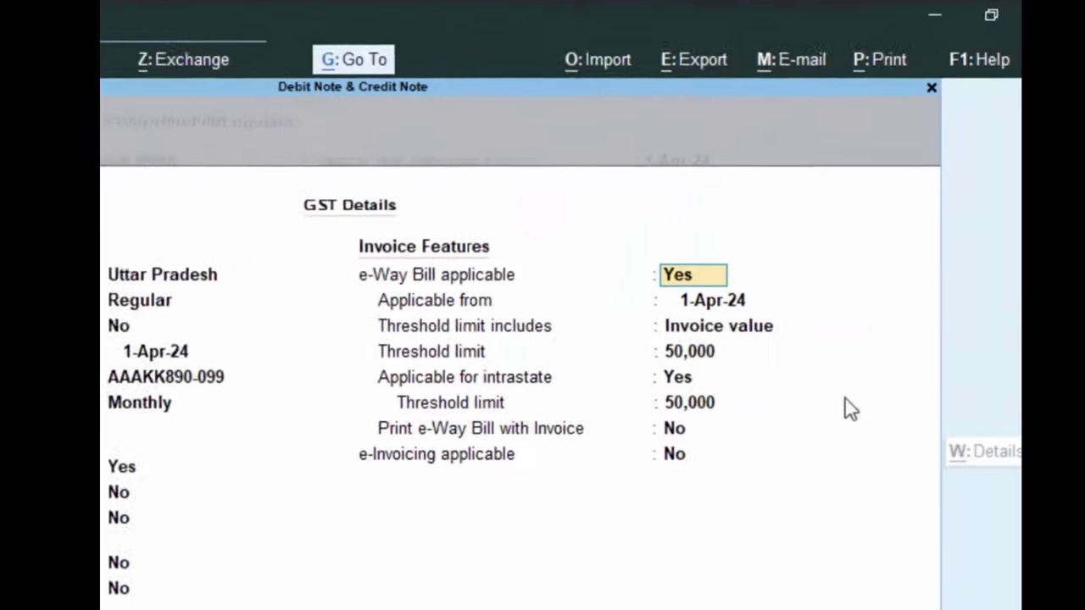
key("Return")
key("Return")
key("Return")
key("Return")
key("Return")
key("Return")
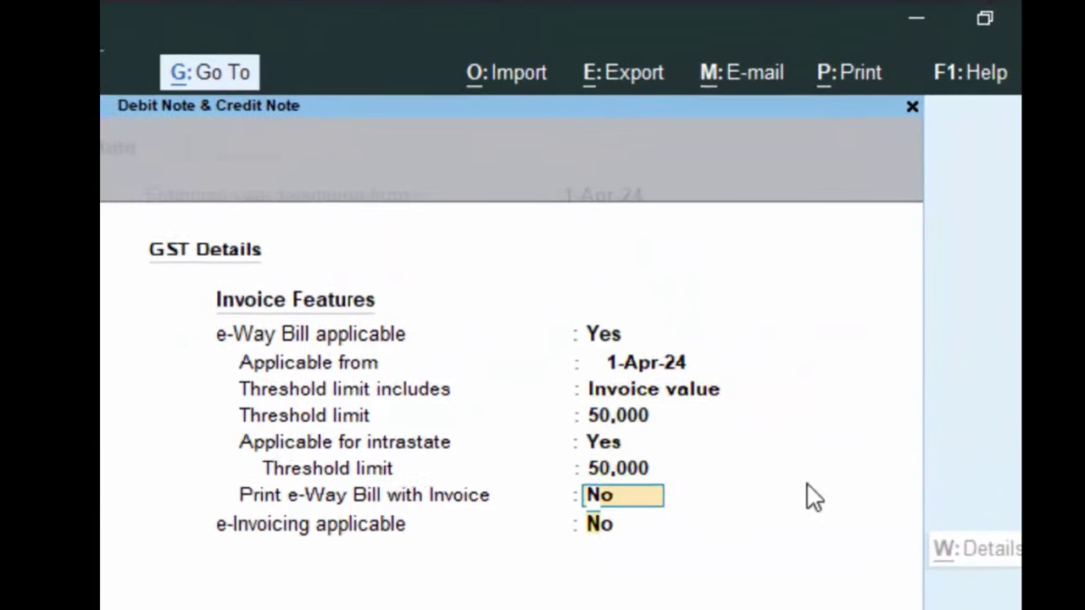
key("Return")
key("Return")
key("Return")
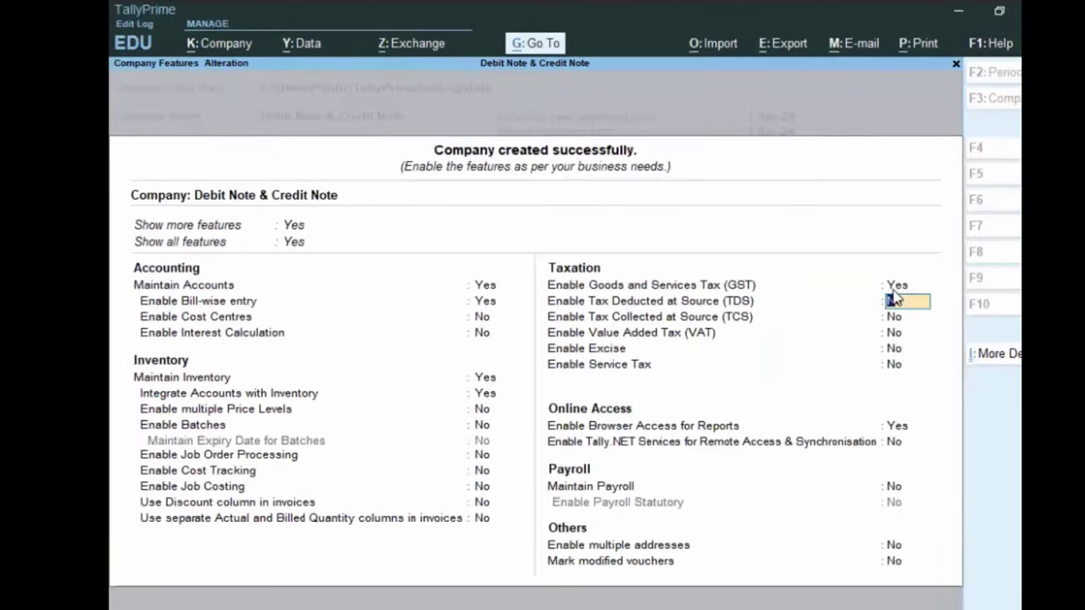
Leave the other taxation, online access, payroll and miscellaneous features at their defaults and save the company features.
key("Down")
key("Down")
key("Down")
key("Up")
key("Up")
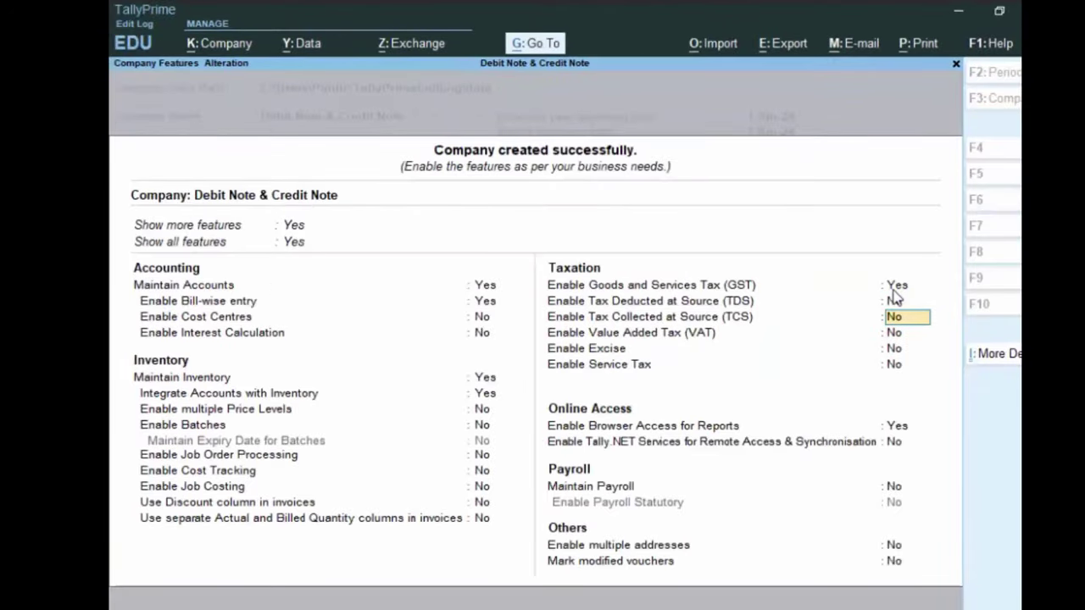
key("Up")
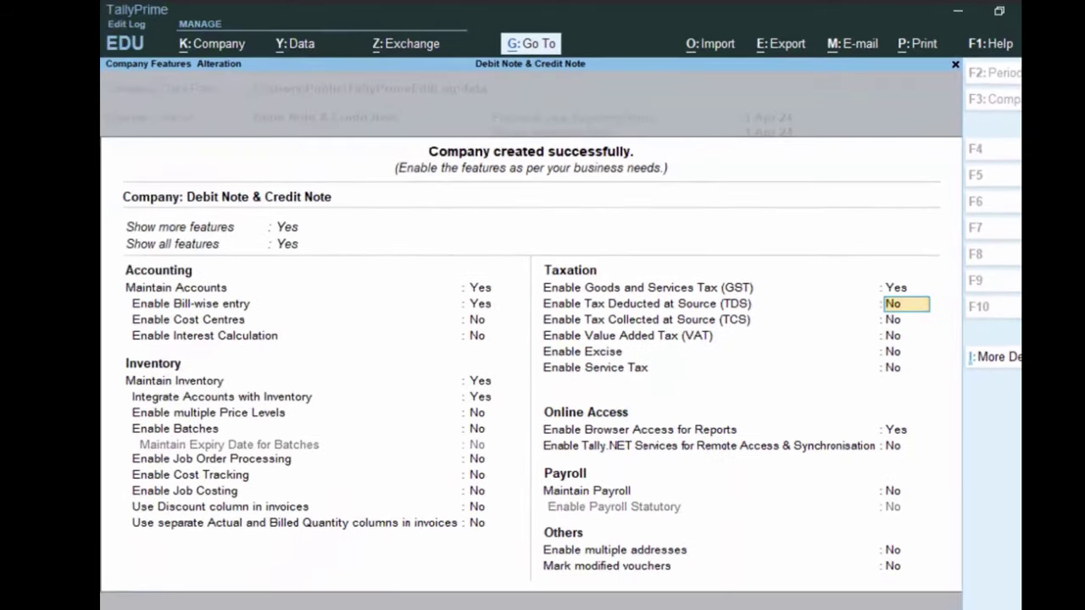
key("Down")
key("Down")
key("Down")
key("Down")
key("Down")
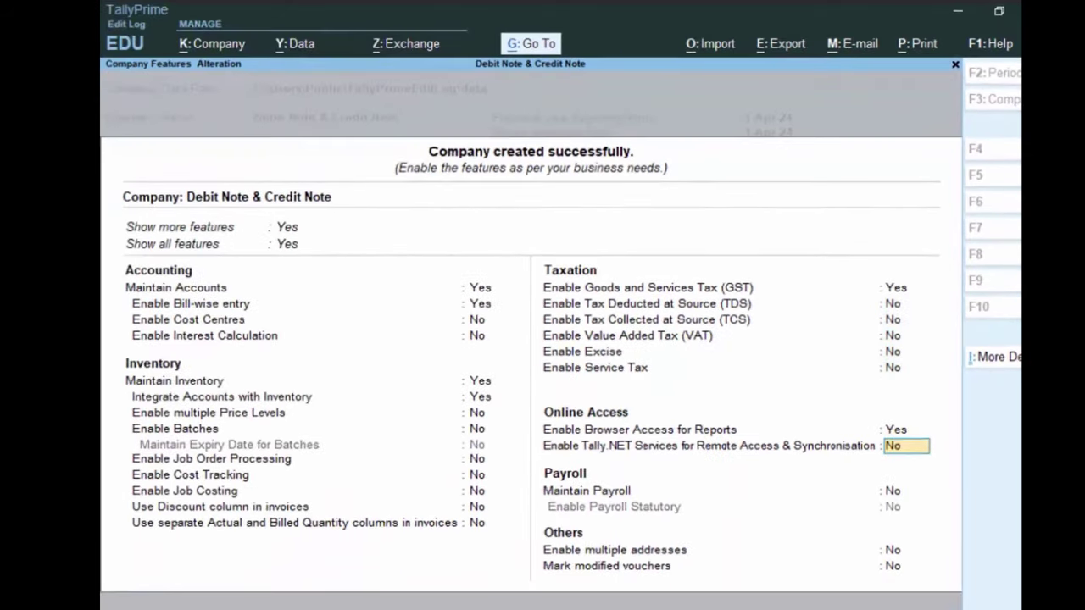
key("Down")
key("Down")
key("Down")
key("Return")
key("Return")
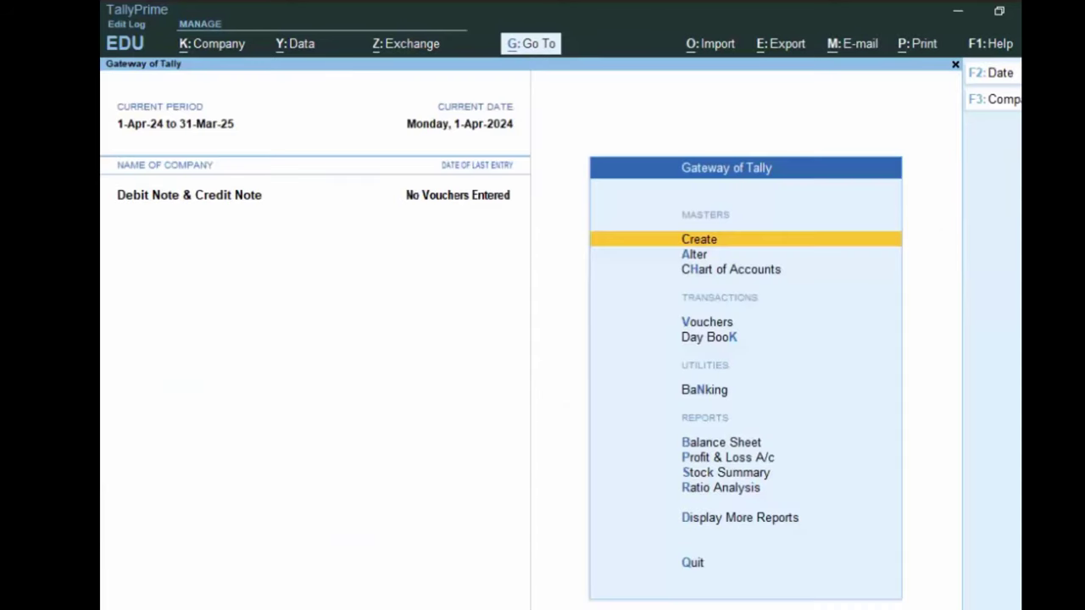
Start a purchase voucher with supplier invoice number 57577 dated 1-Apr-24.
key("v")
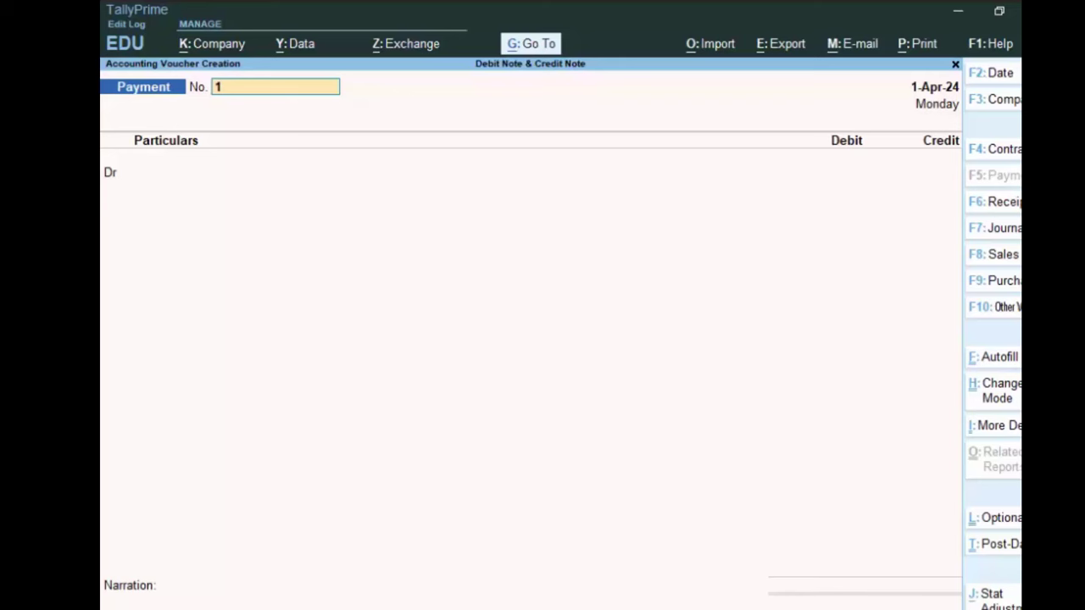
left_click(989, 283)
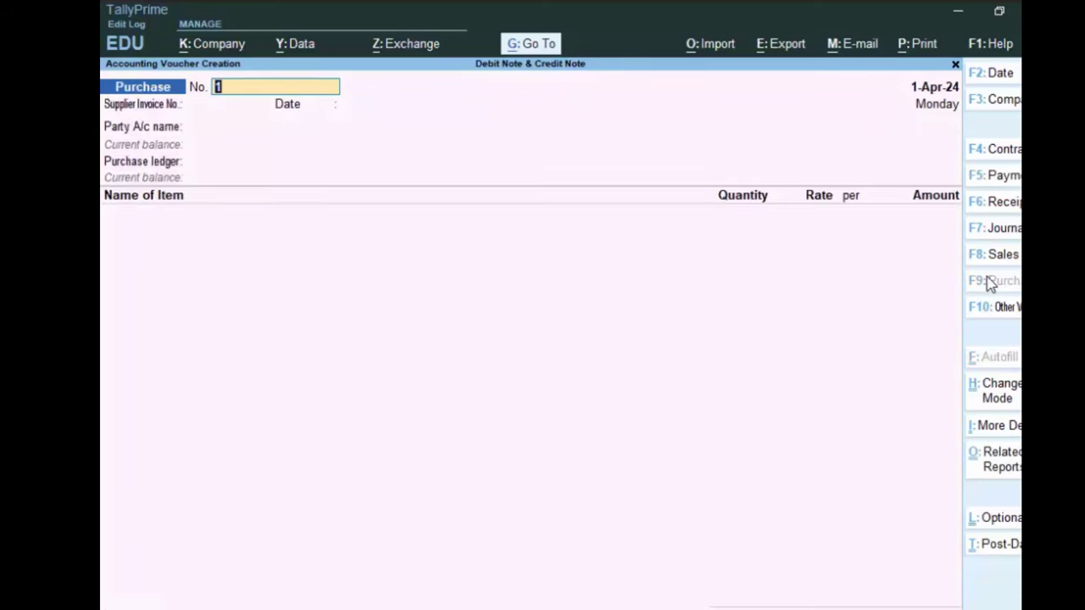
key("Return")
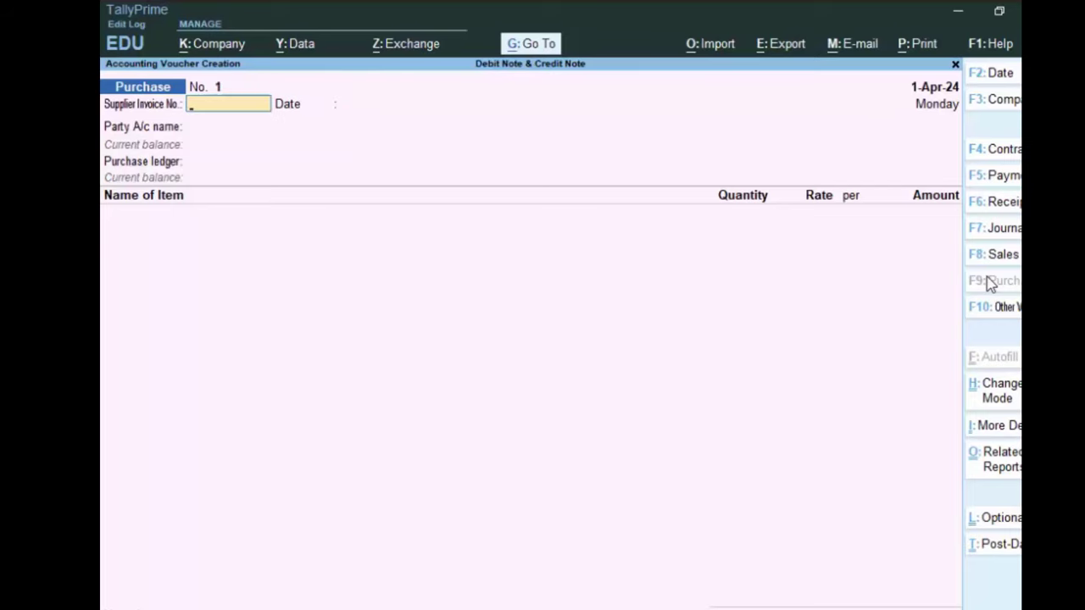
type("57577")
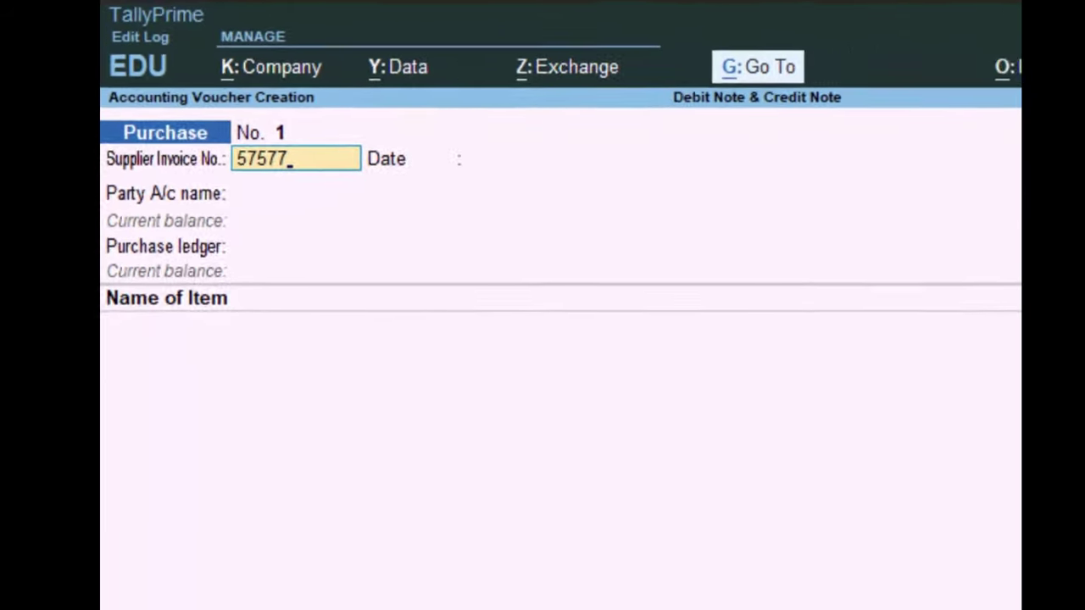
key("Return")
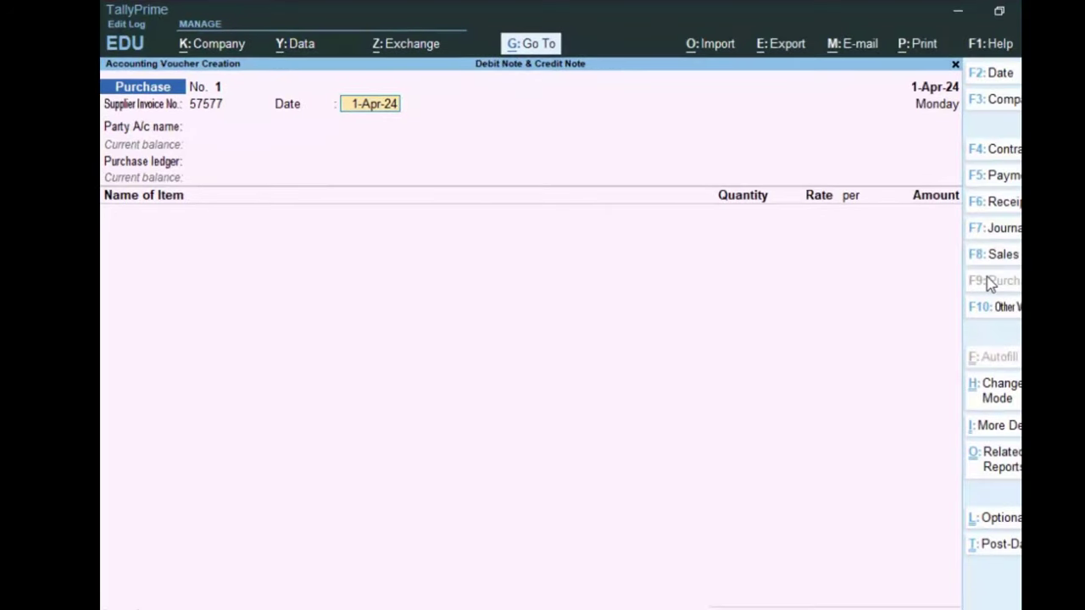
key("Return")
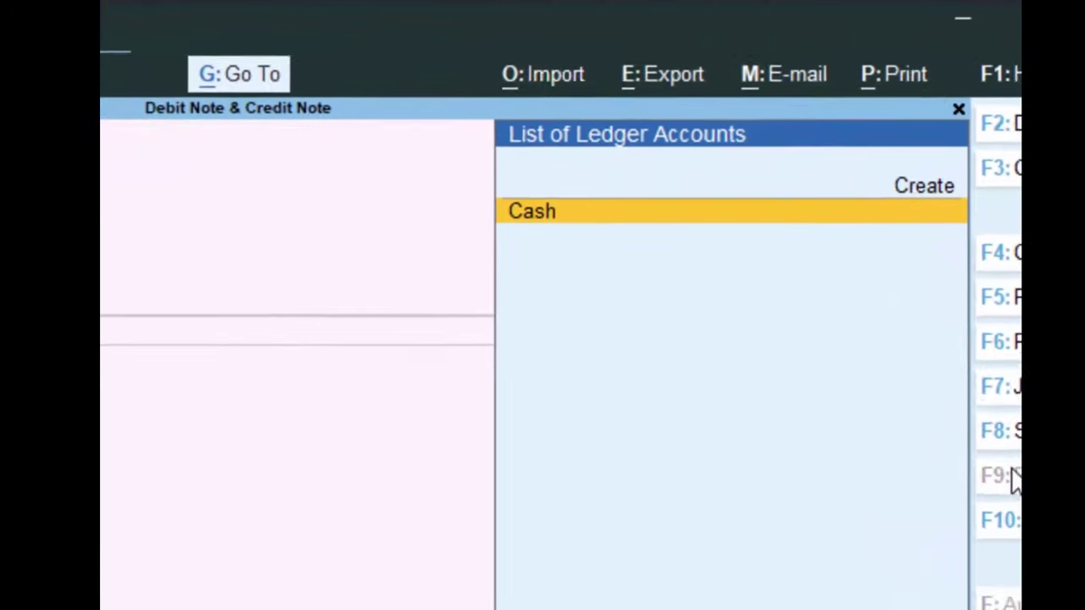
Begin a new party ledger from the purchase voucher and name it New General Store, without an alias.
key("alt+c")
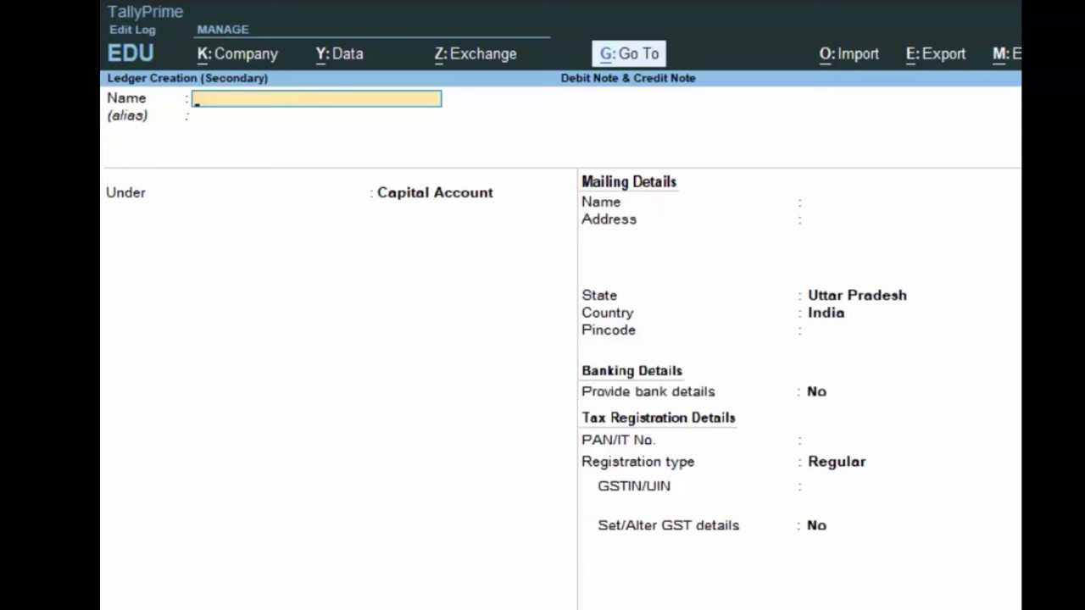
type("New Gener")
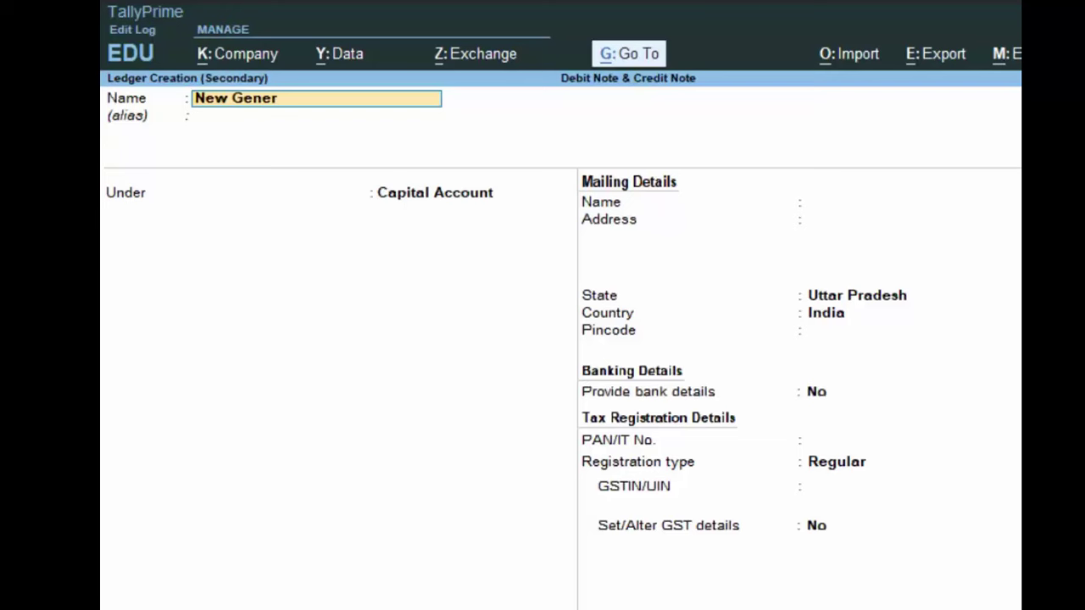
type("al")
type(" Stor")
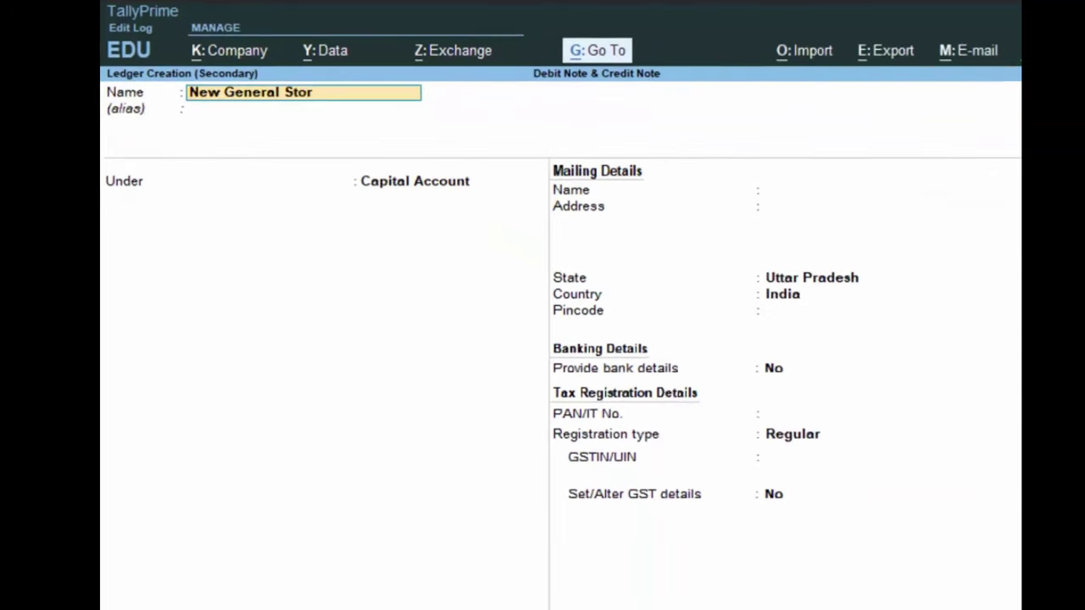
type("e")
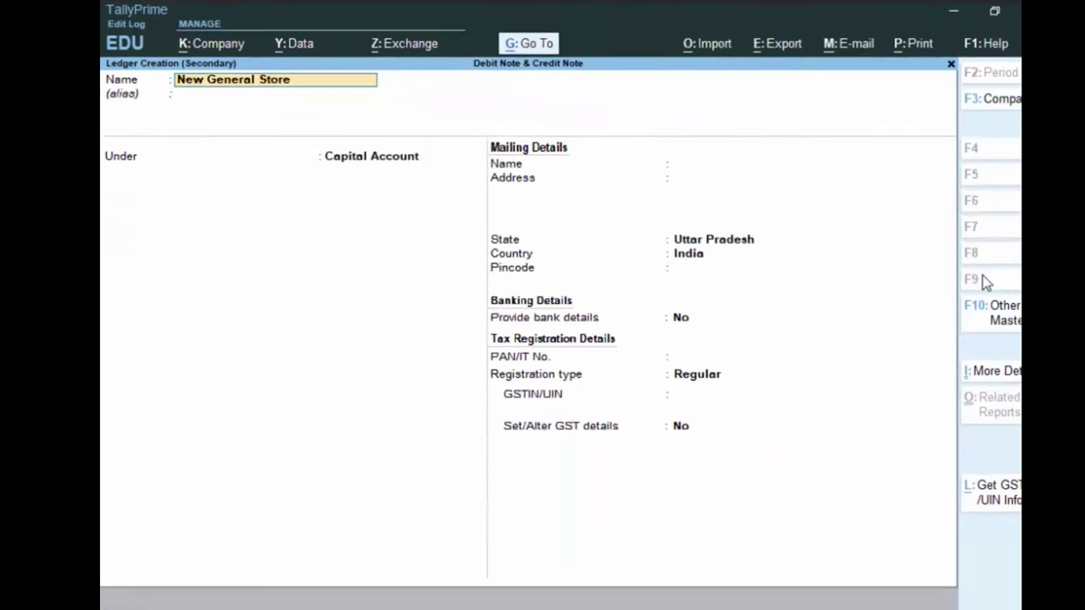
key("Return")
key("Return")
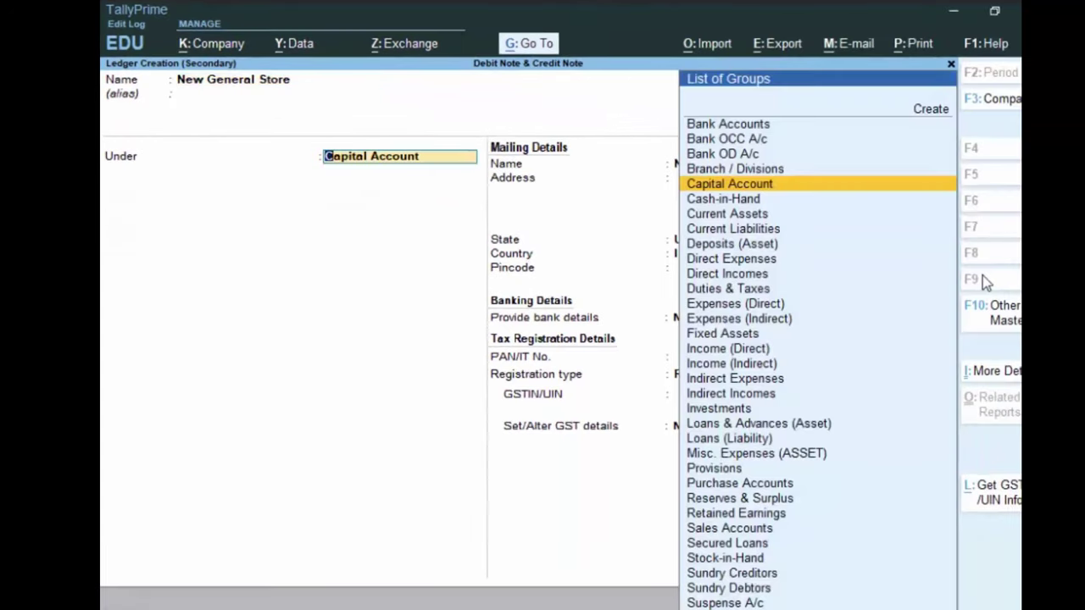
Place the New General Store ledger under Sundry Creditors, with bill-by-bill balances on and no default credit period.
type("S")
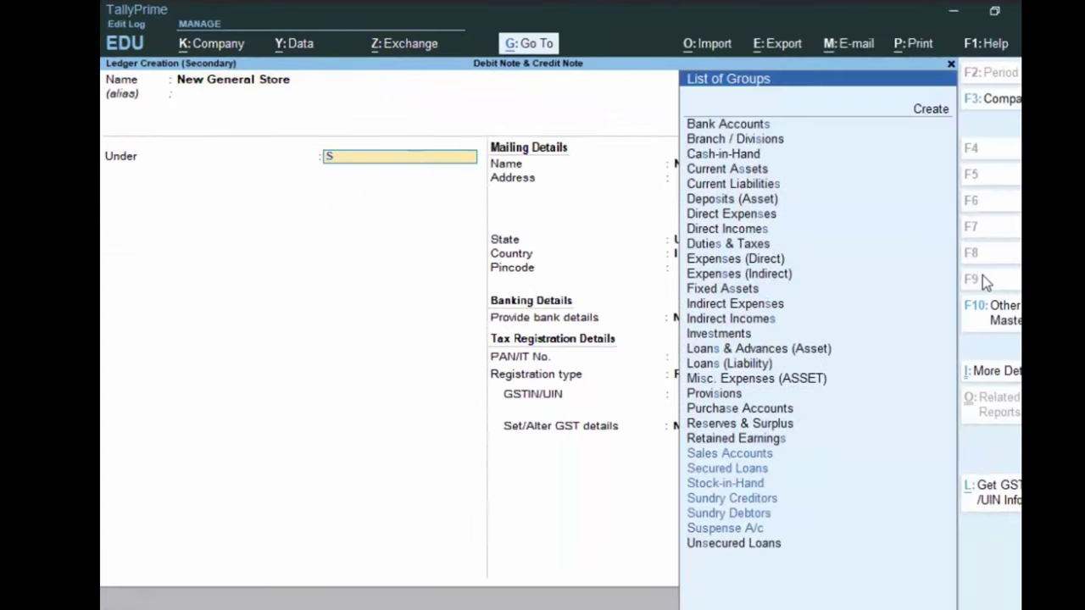
key("Down")
key("Down")
key("Down")
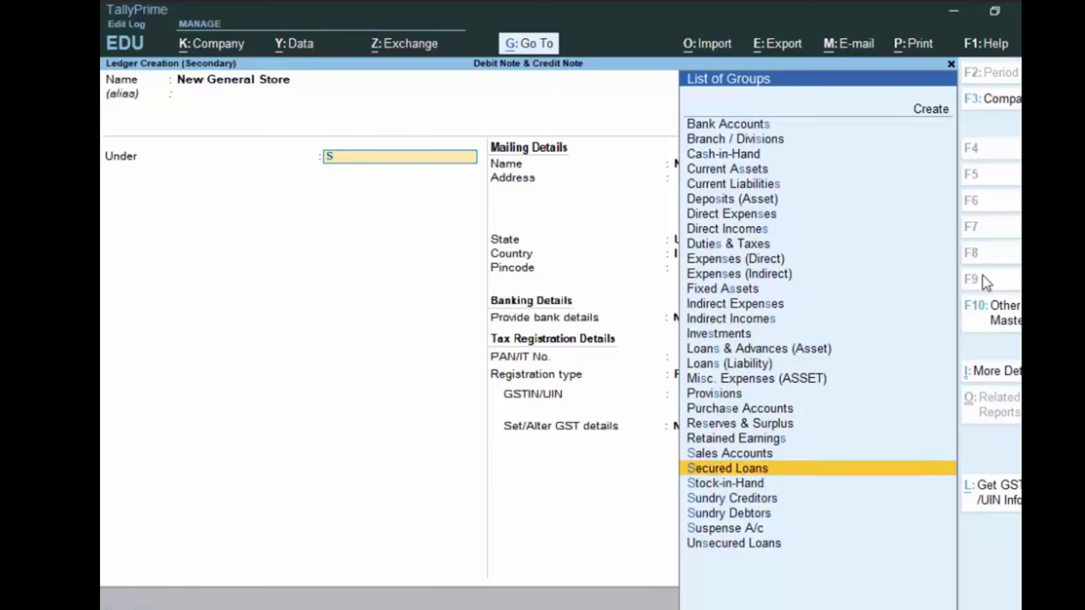
key("Return")
key("Return")
key("Return")
key("Return")
key("Return")
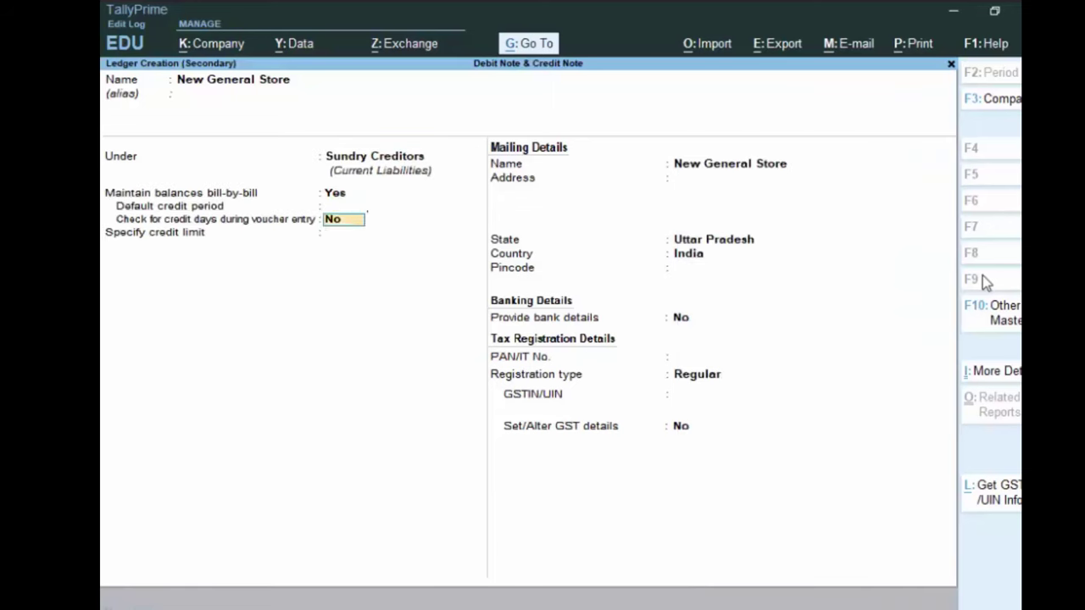
Accept the default credit, mailing and banking details, keep the registration type Regular, and save the New General Store ledger.
key("Return")
key("Return")
key("Return")
key("Return")
key("Return")
key("Return")
key("Return")
key("Return")
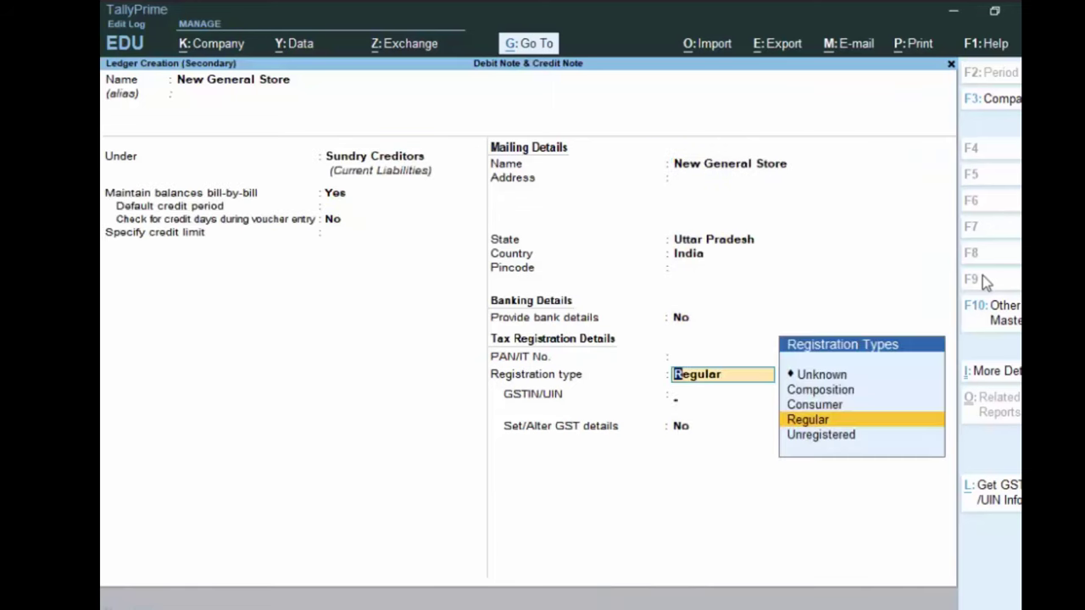
key("Return")
key("Return")
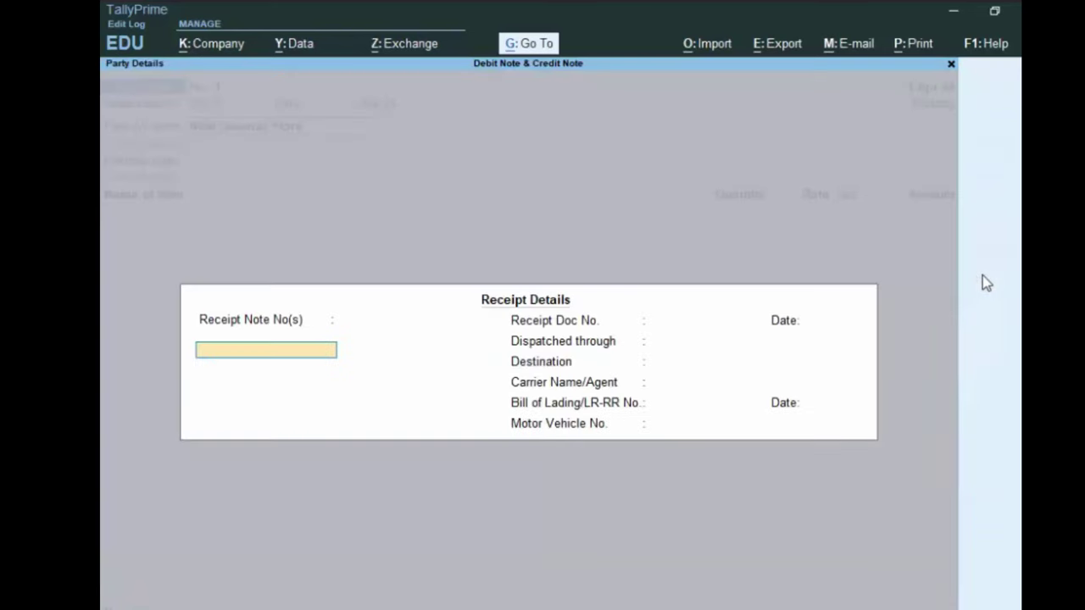
Leave the voucher's receipt details blank and accept the default party details for New General Store.
key("Return")
key("Return")
key("Return")
key("Return")
key("Return")
key("Return")
key("Return")
key("Return")
key("Return")
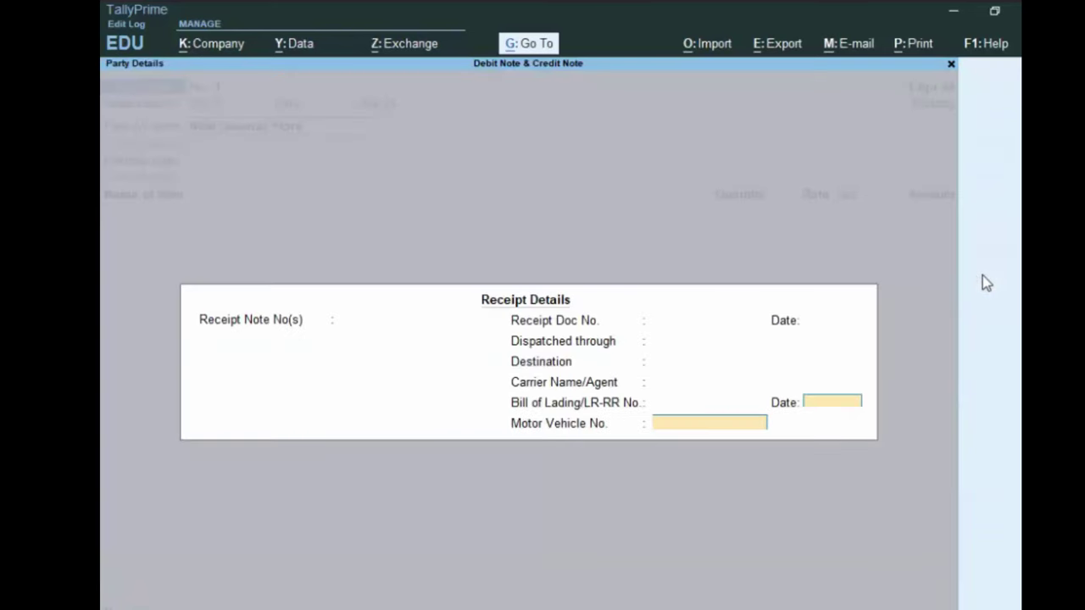
key("Return")
key("Return")
key("Return")
key("Return")
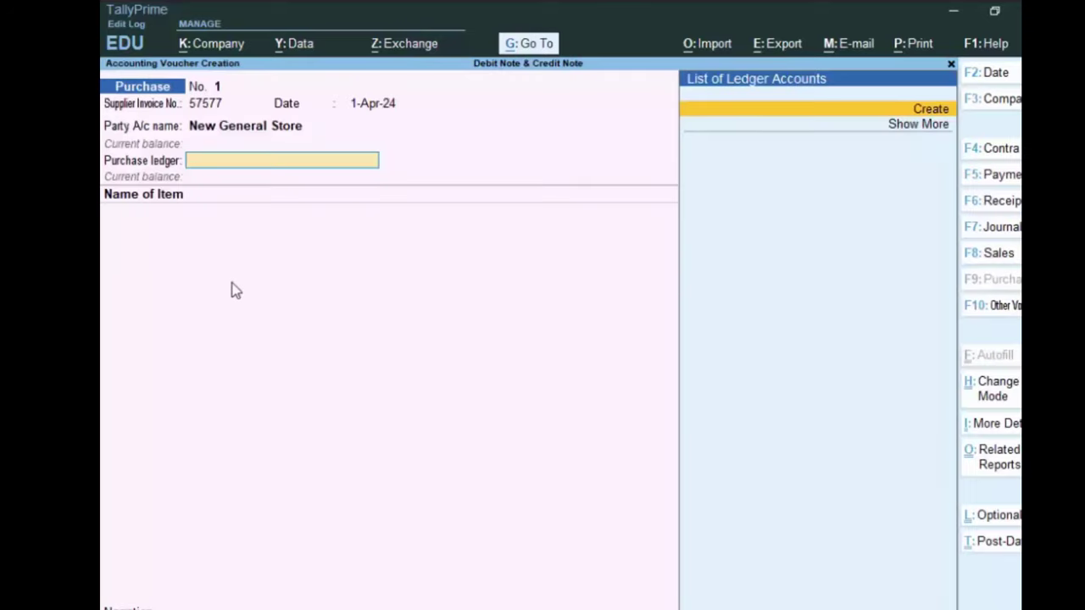
Begin a new ledger for the voucher's purchase ledger and name it Purchase A/c, without an alias.
key("Return")
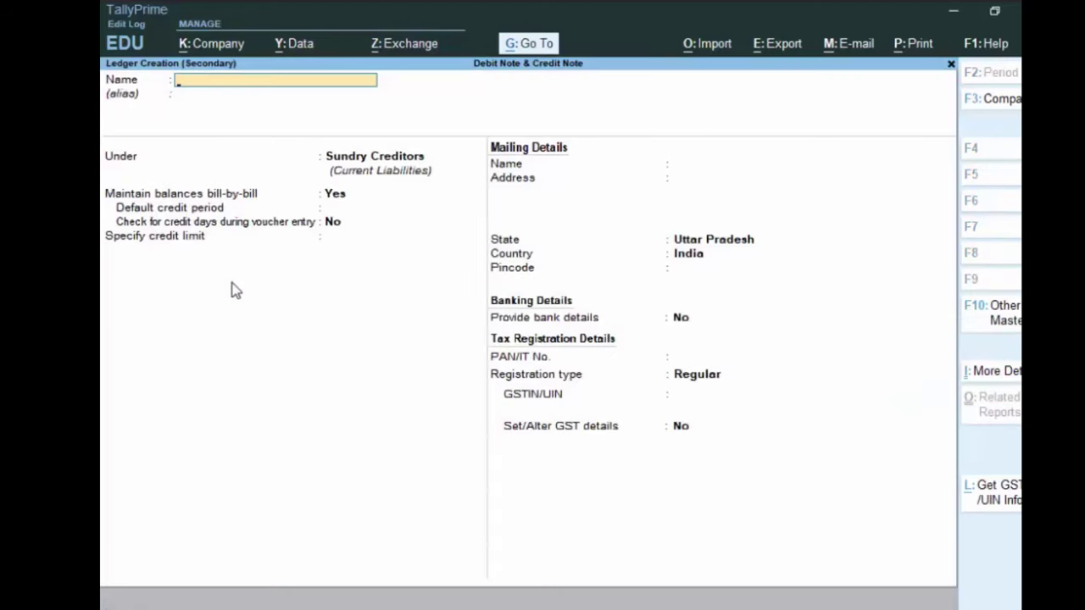
type("Pu")
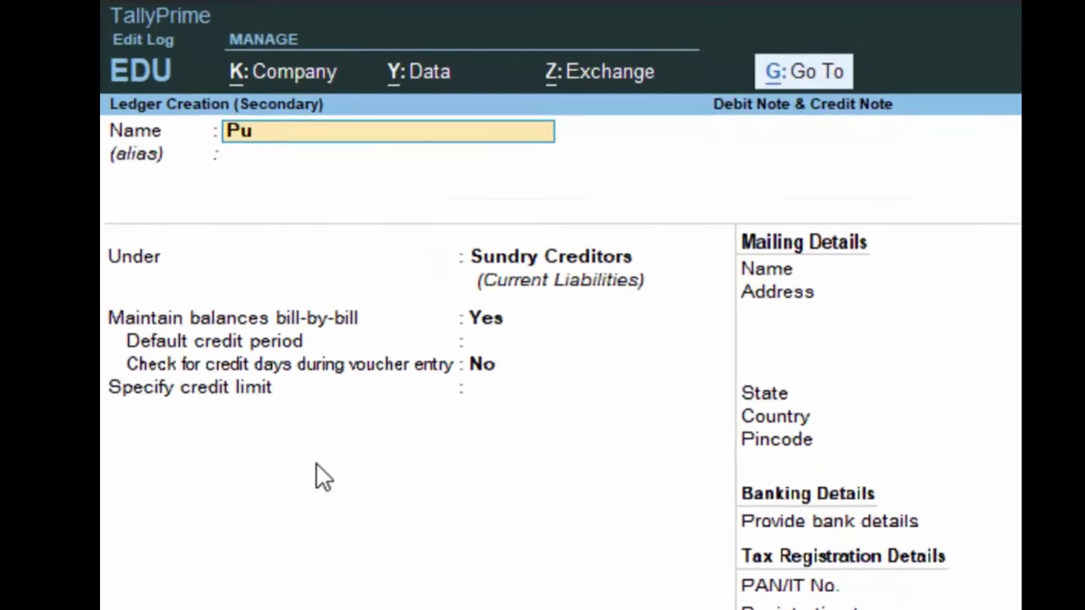
type("rchase")
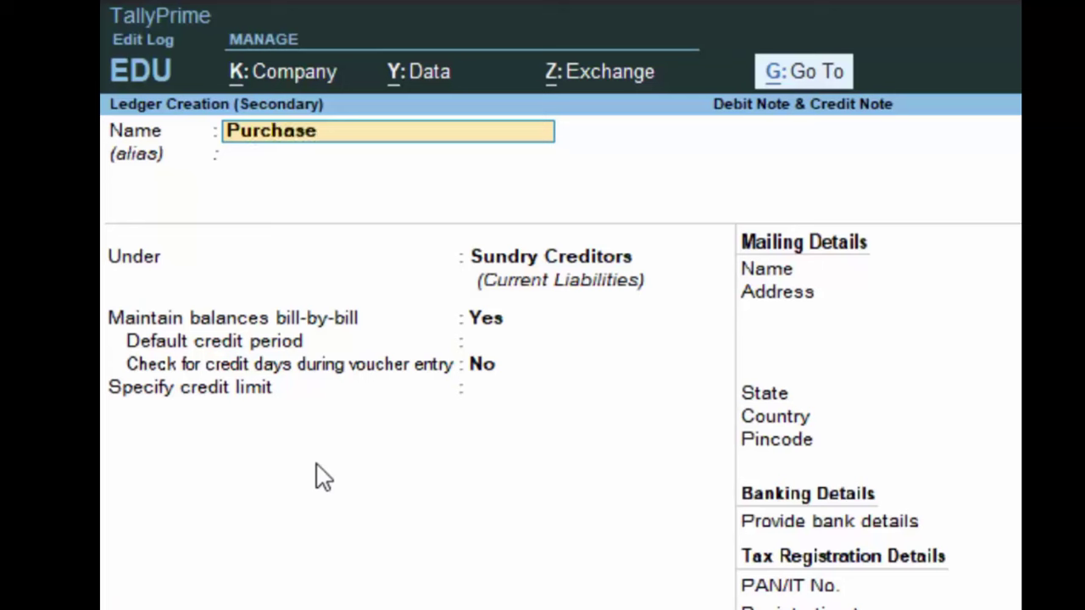
type(" a/c")
key("Return")
key("Return")
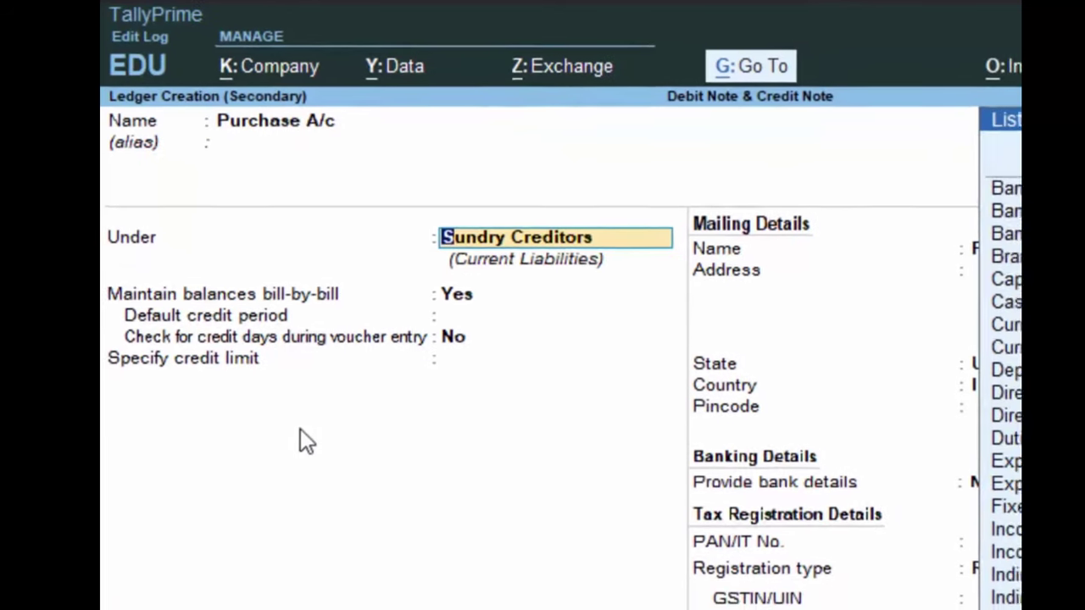
Place the Purchase A/c ledger under Purchase Accounts, set the ledger type to Not Applicable, and save it with the remaining defaults.
type("P")
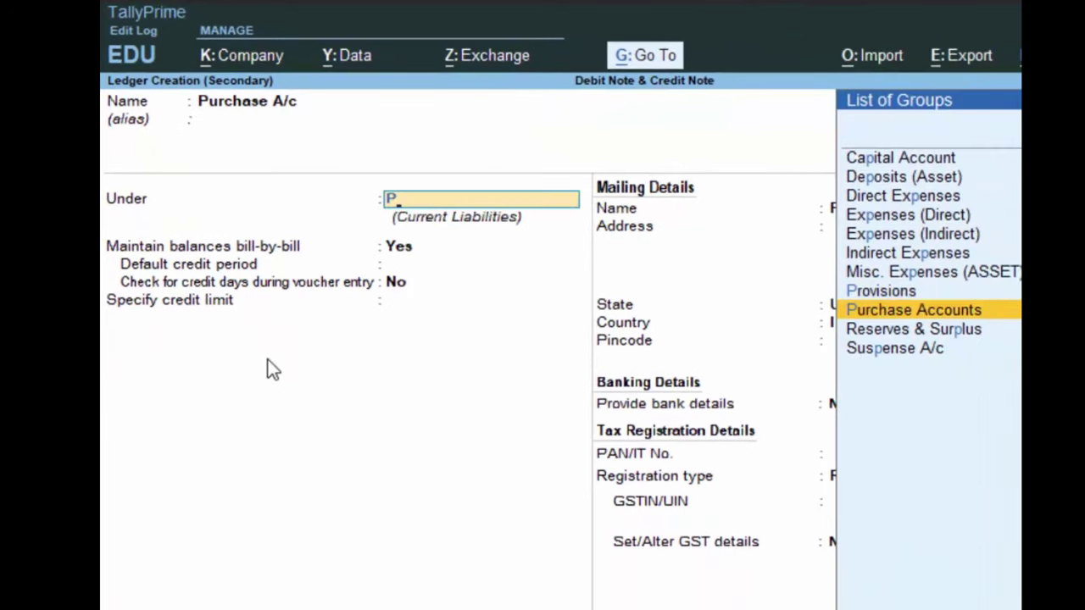
key("Return")
key("Return")
key("Return")
key("Return")
key("Return")
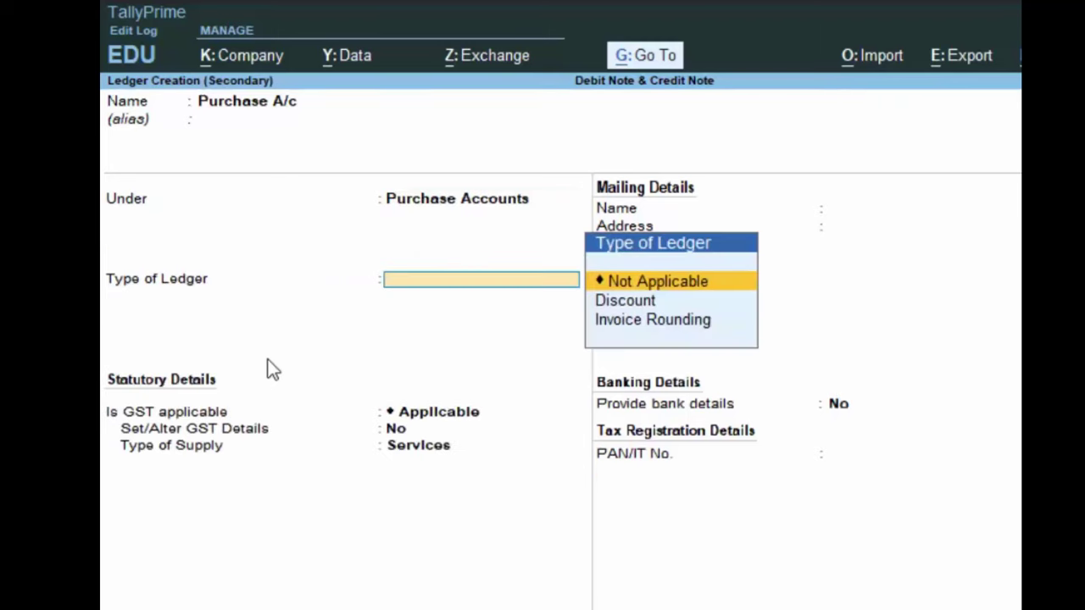
key("Return")
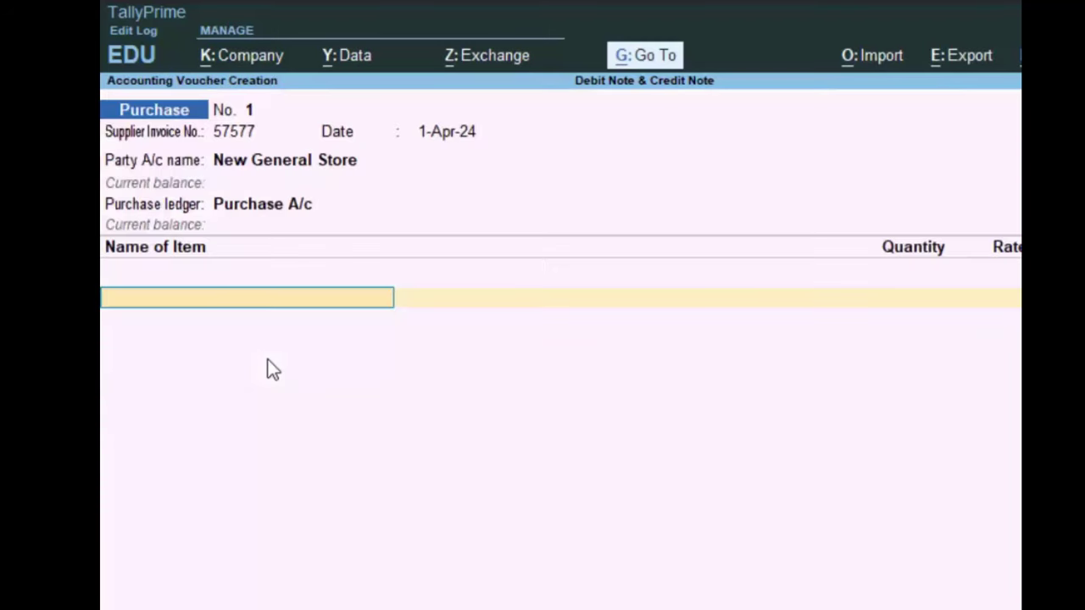
Begin a new stock item named SSD under the Primary group from the voucher's item line.
key("alt+c")
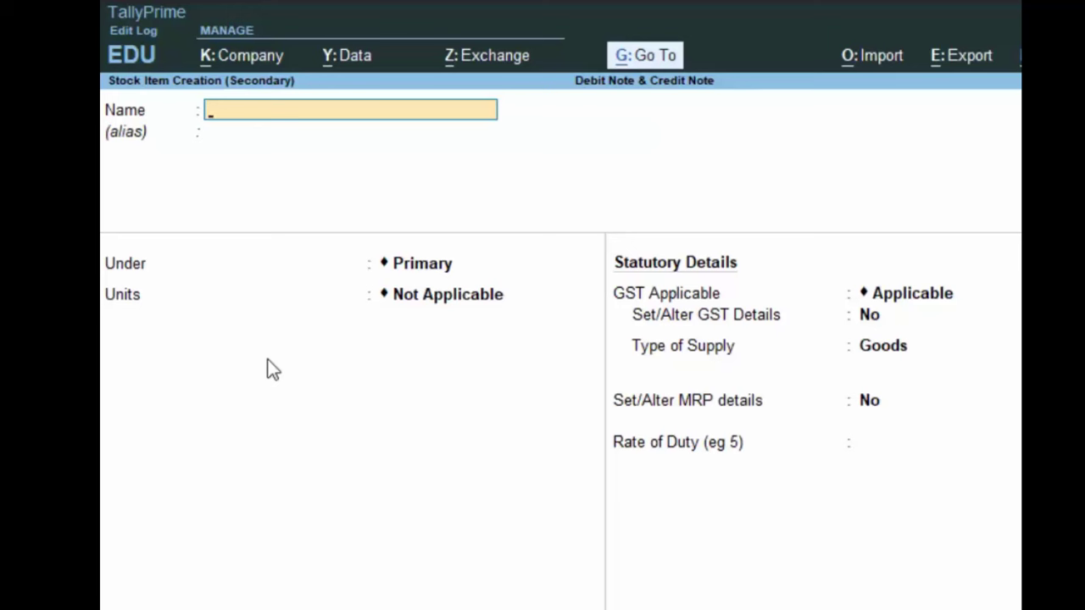
type("SSD")
key("Return")
key("Return")
key("Return")
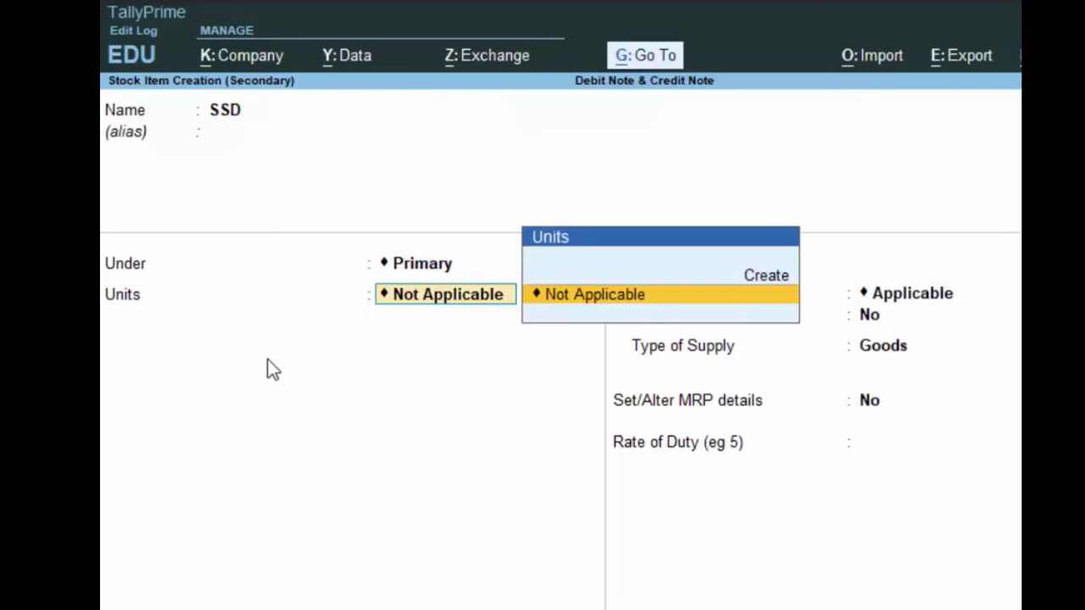
Create a simple unit for the SSD item with symbol nos, formal name Numbers, UQC NOS-NUMBERS and 0 decimal places.
key("Up")
key("Return")
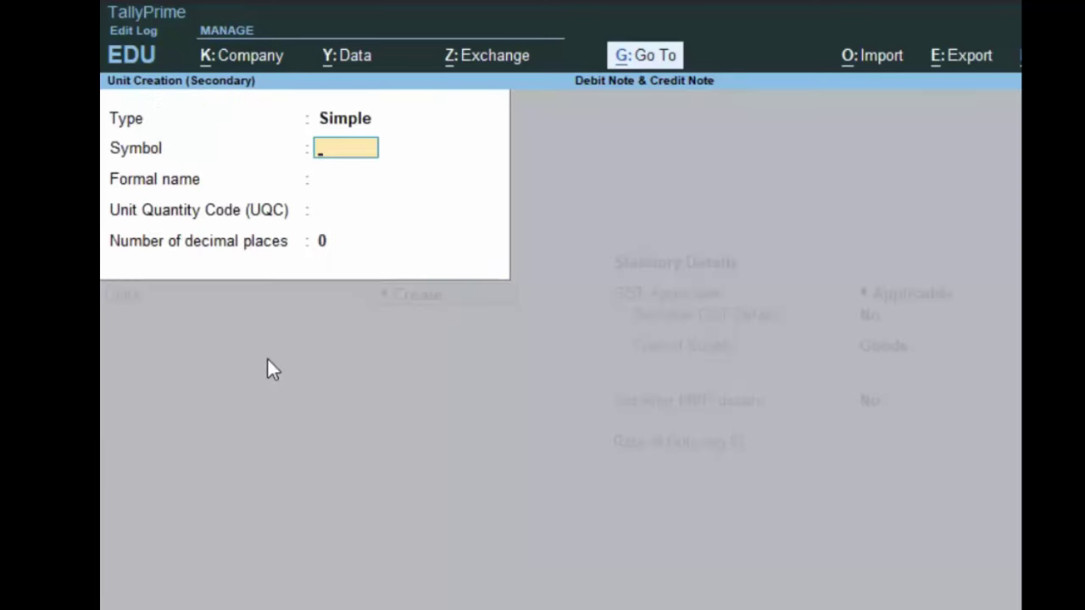
type("nos")
key("Return")
type("Numb")
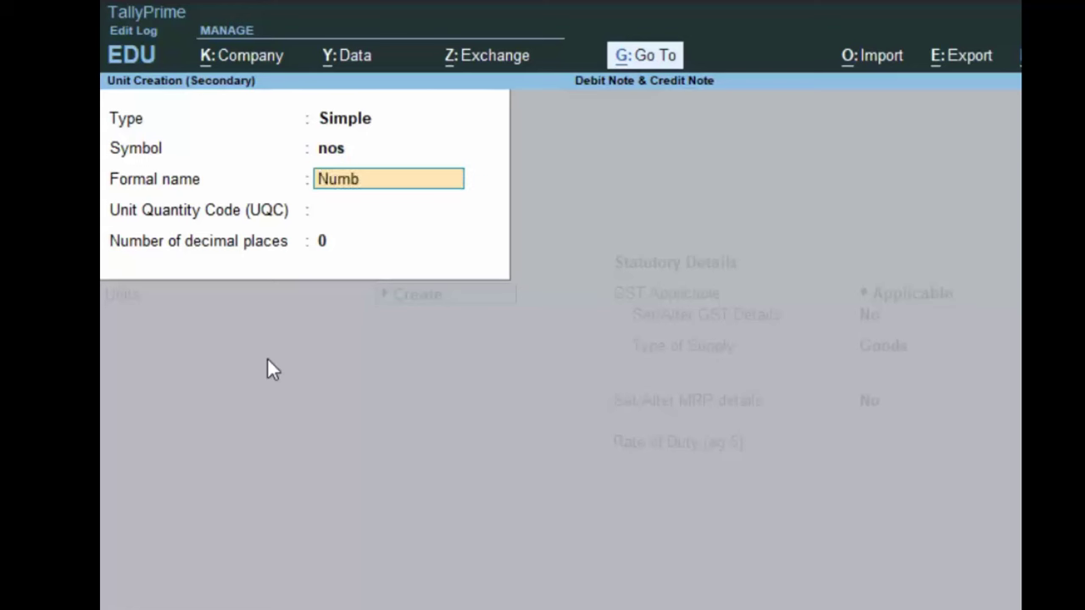
type("ers")
key("Return")
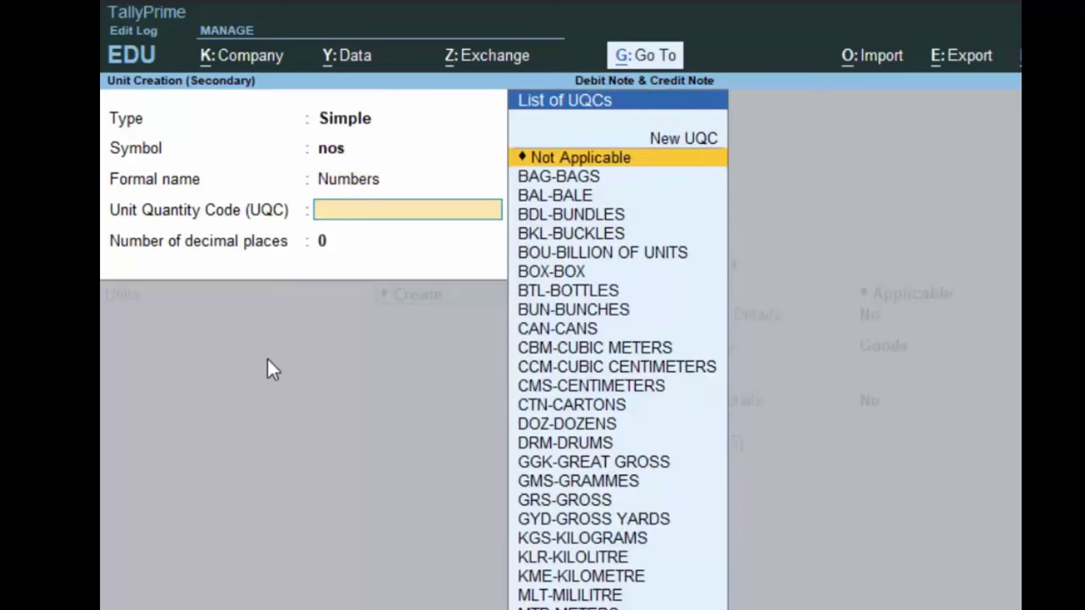
type("n")
key("Return")
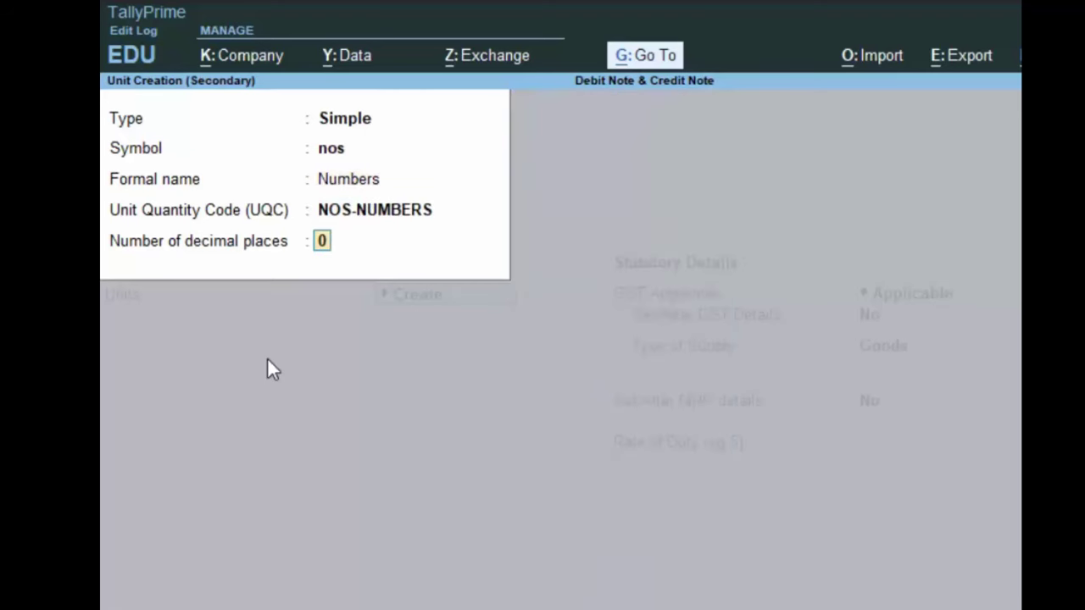
key("Return")
key("Return")
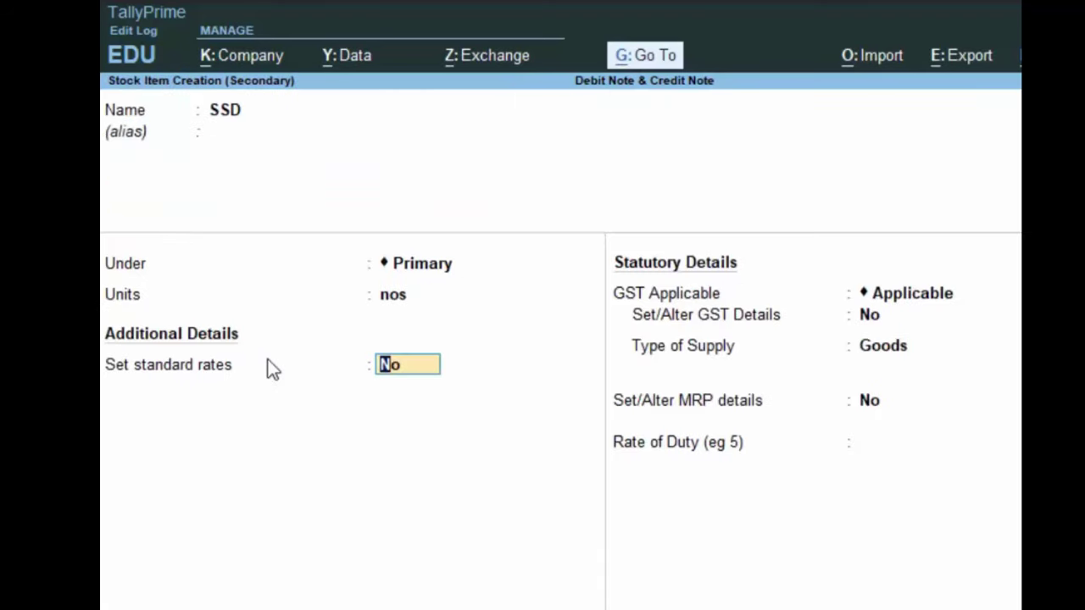
Keep the SSD item's GST applicable with supply type Goods, set the rate of duty to 0, and save the item.
key("Return")
key("Return")
key("Return")
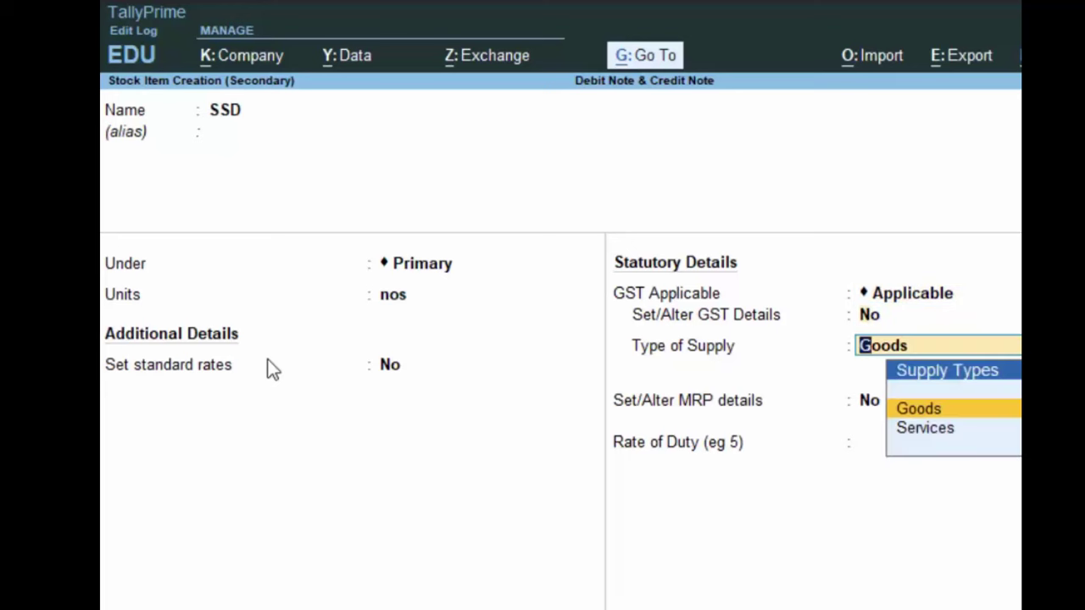
key("BackSpace")
key("Return")
key("Return")
key("Return")
key("Return")
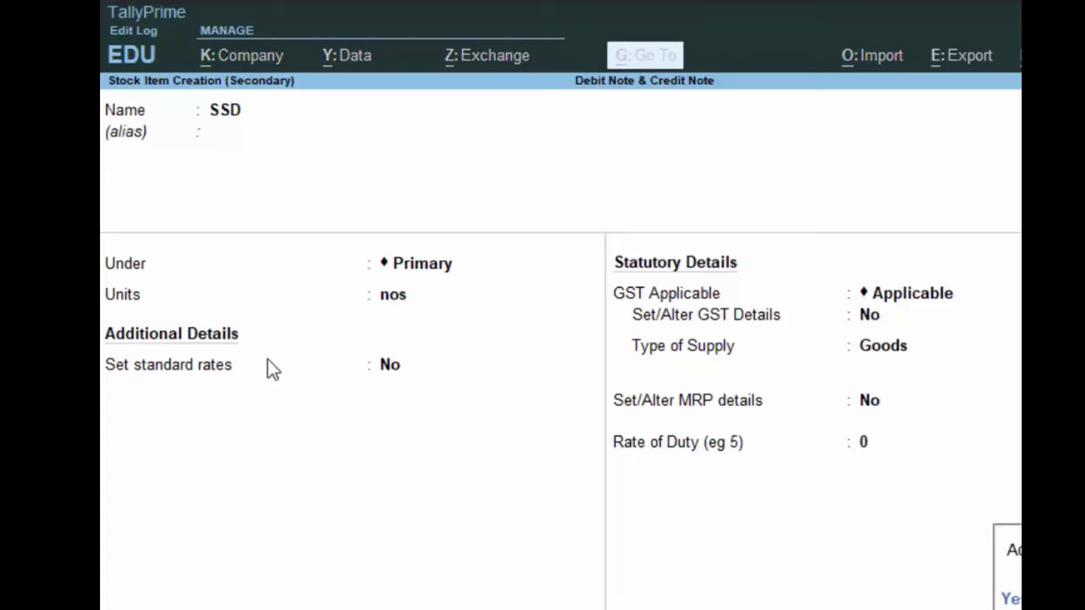
key("Return")
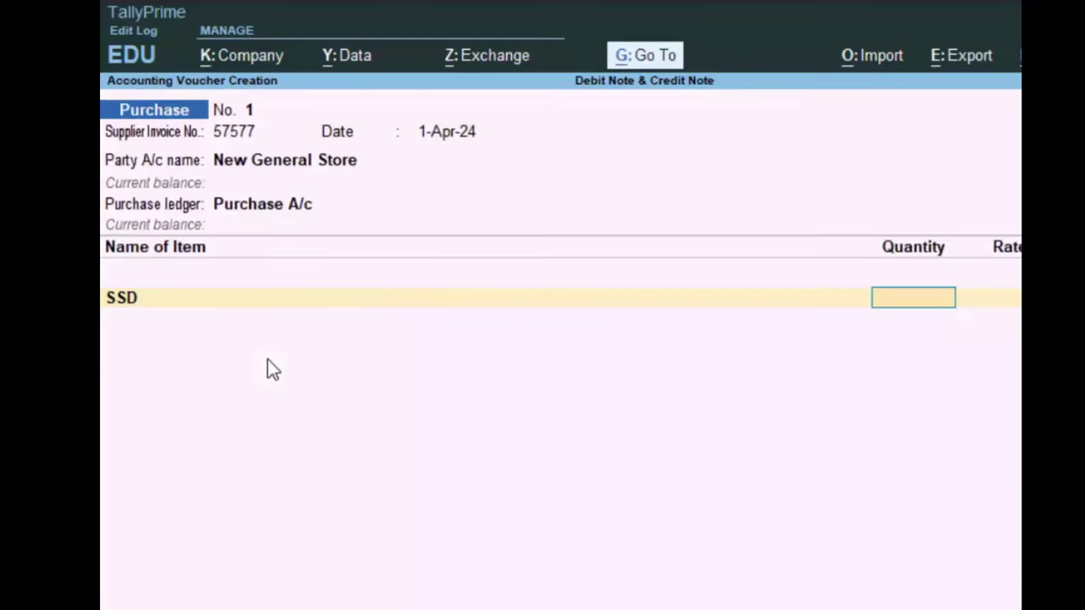
Enter a quantity of 50 nos at a rate of 1200 per nos for SSD and finish the item list.
type("50")
key("Return")
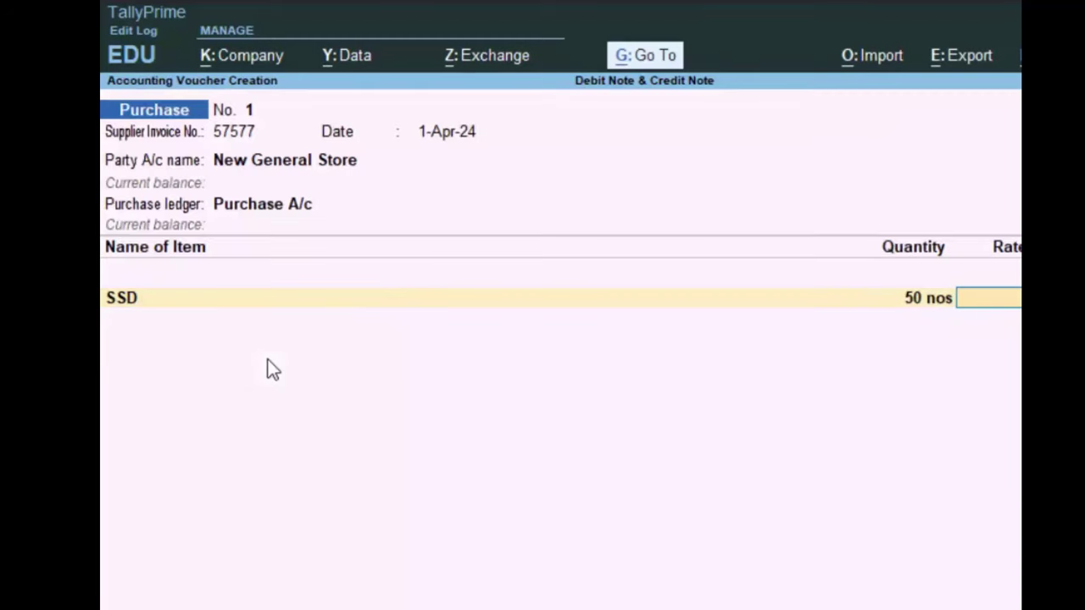
type("1,2")
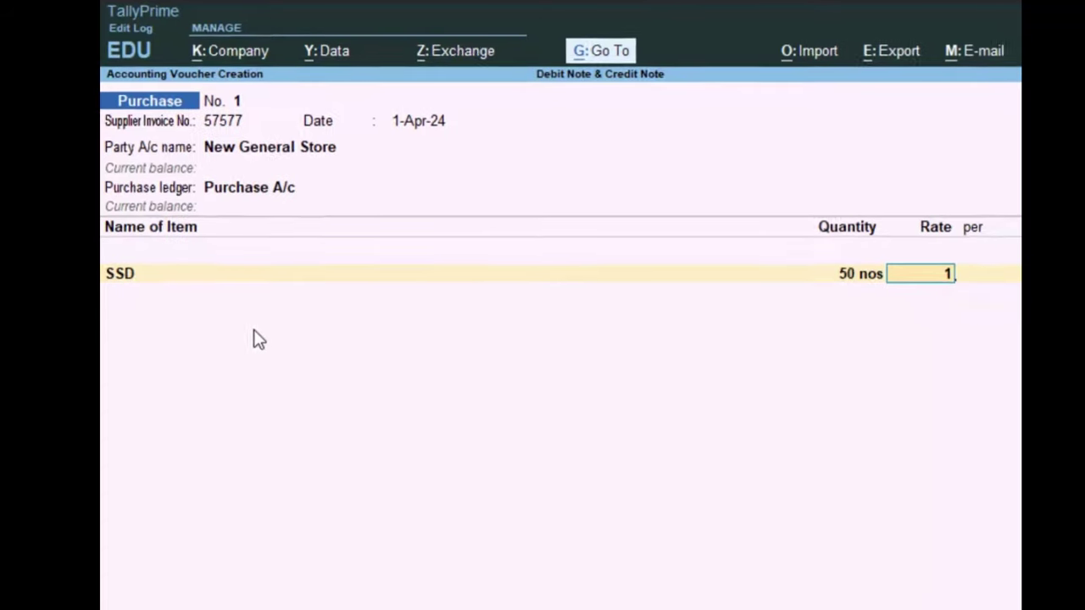
type("00")
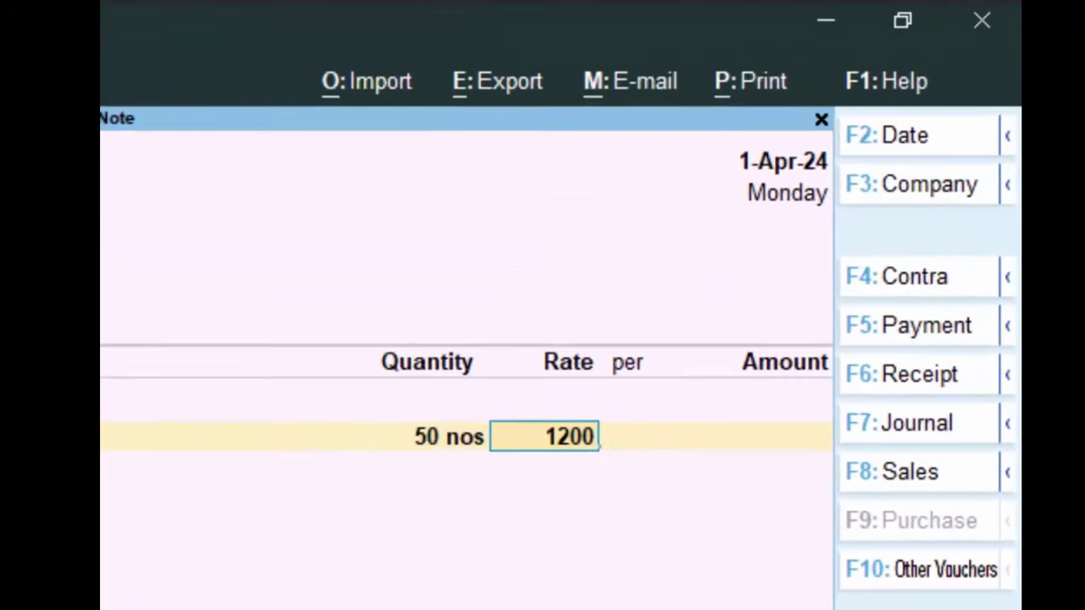
key("Return")
key("Return")
key("Return")
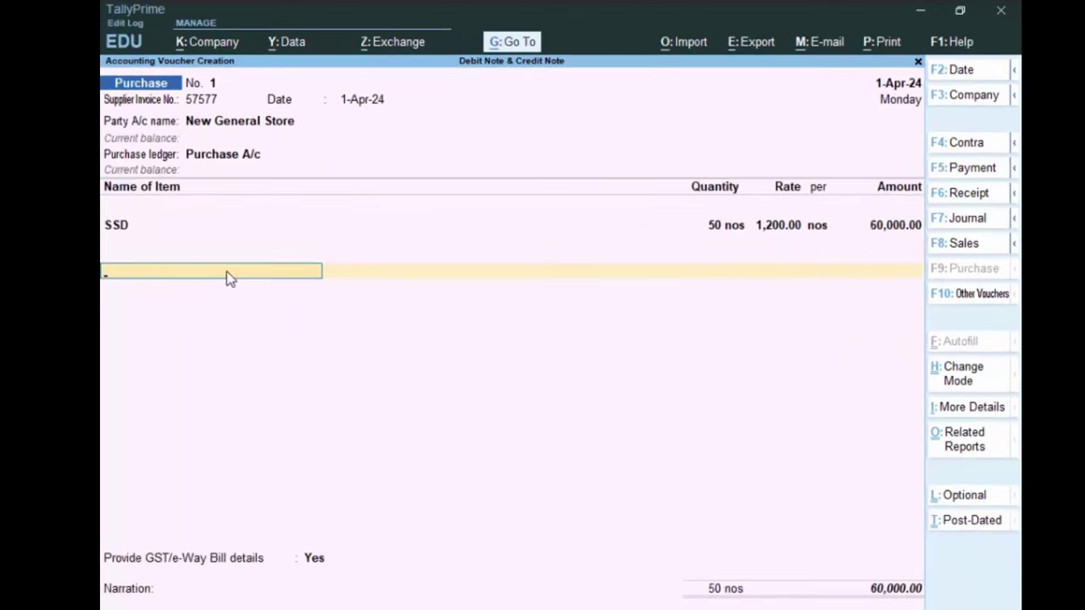
Begin a new ledger named Cgst under Duties & Taxes with duty type GST and tax type Central Tax.
key("alt+c")
type("Cg")
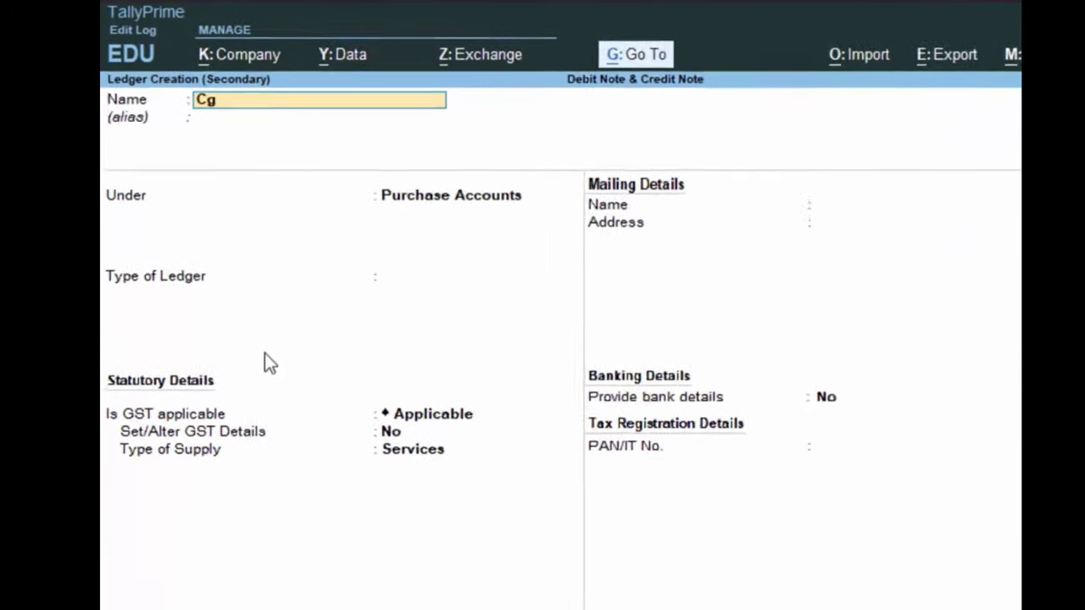
type("st")
key("Return")
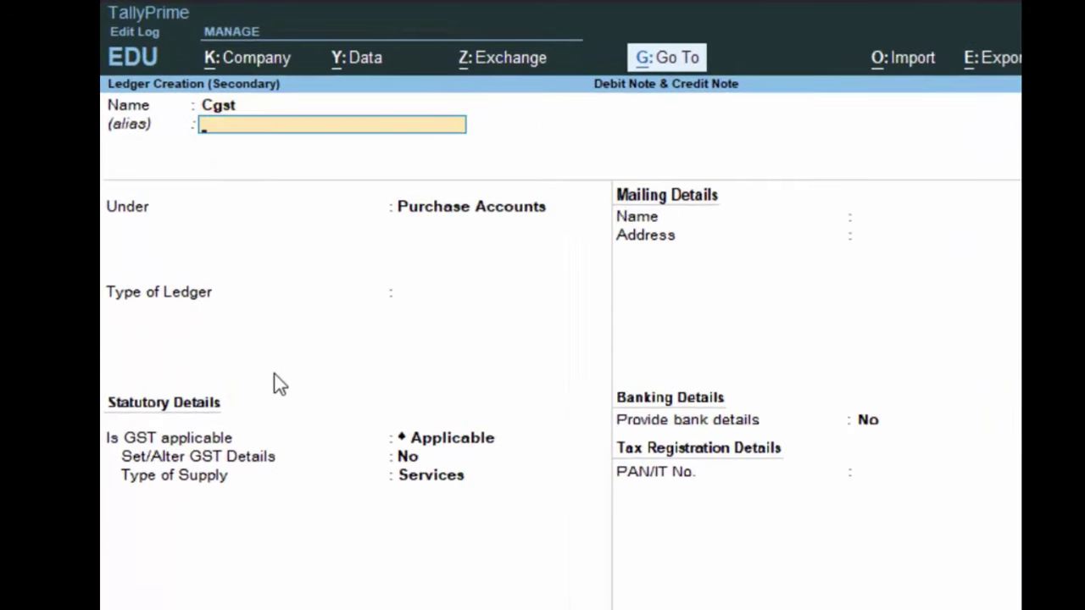
key("Return")
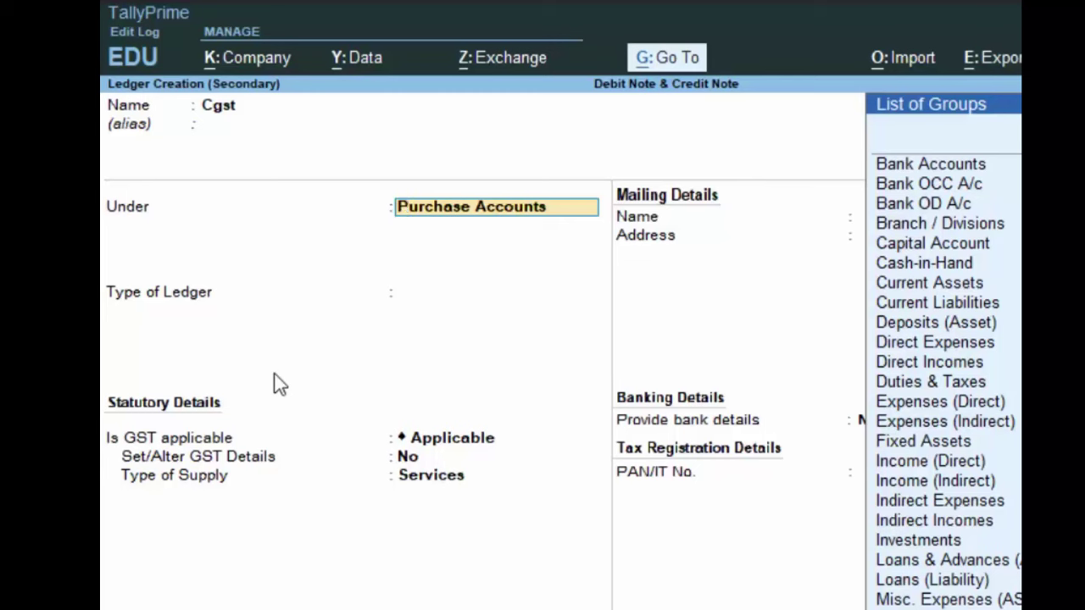
type("D")
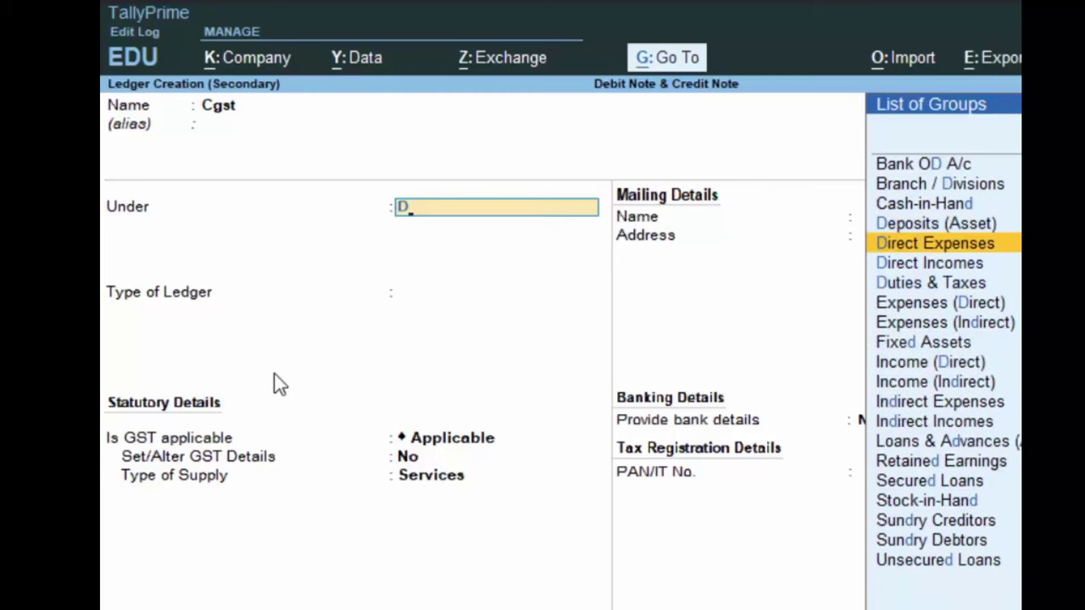
key("Down")
key("Down")
key("Return")
key("Up")
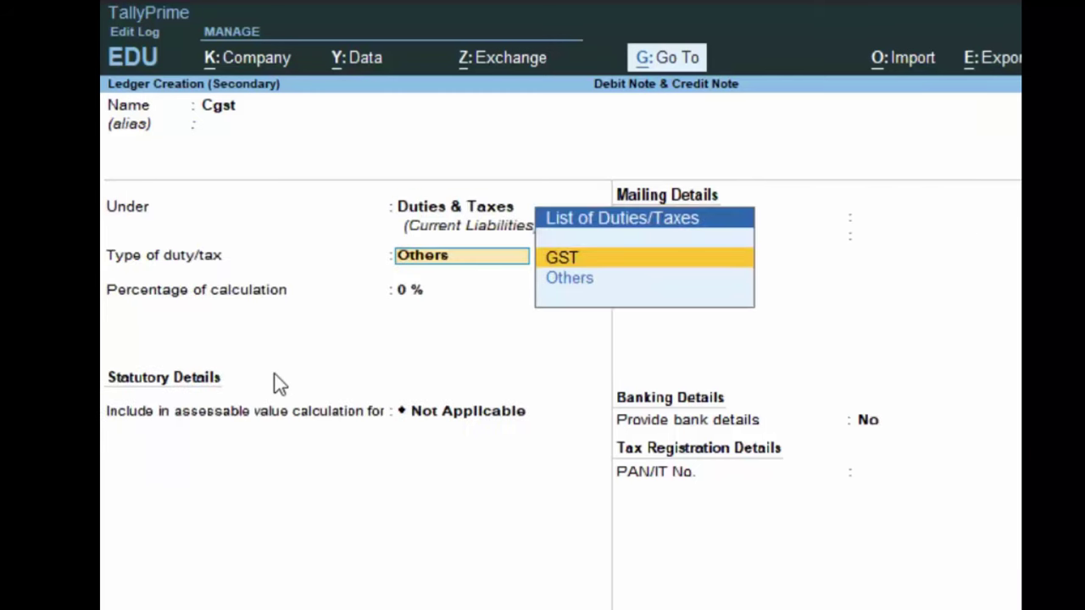
key("Return")
key("Return")
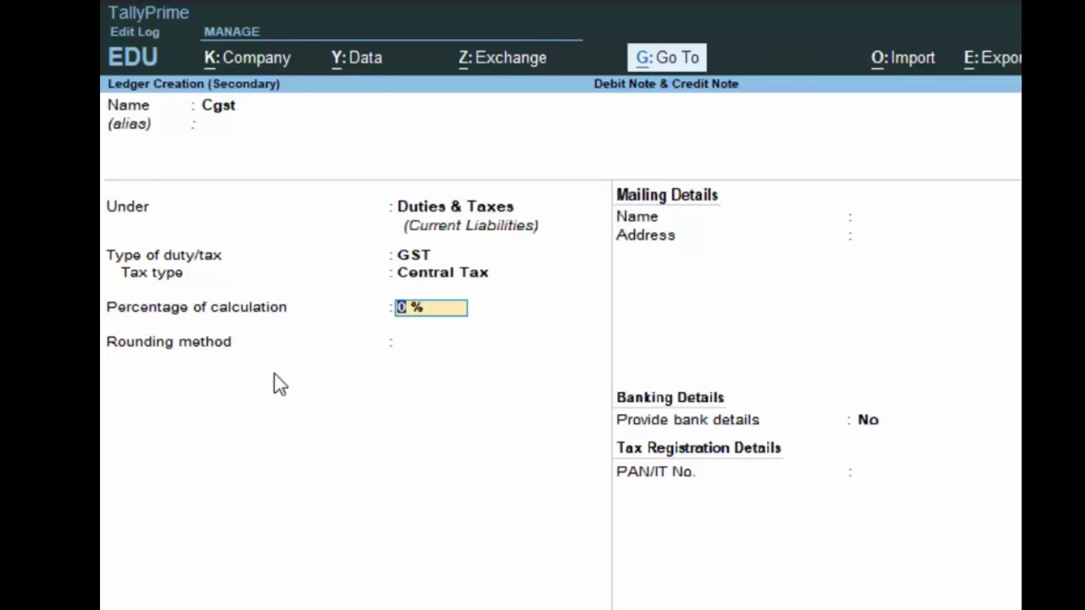
Set Cgst to Normal Rounding, keeping 0 % calculation and rounding limit 0, then save the ledger and accept its tax amount in the voucher.
key("Return")
key("Down")
key("Down")
key("Return")
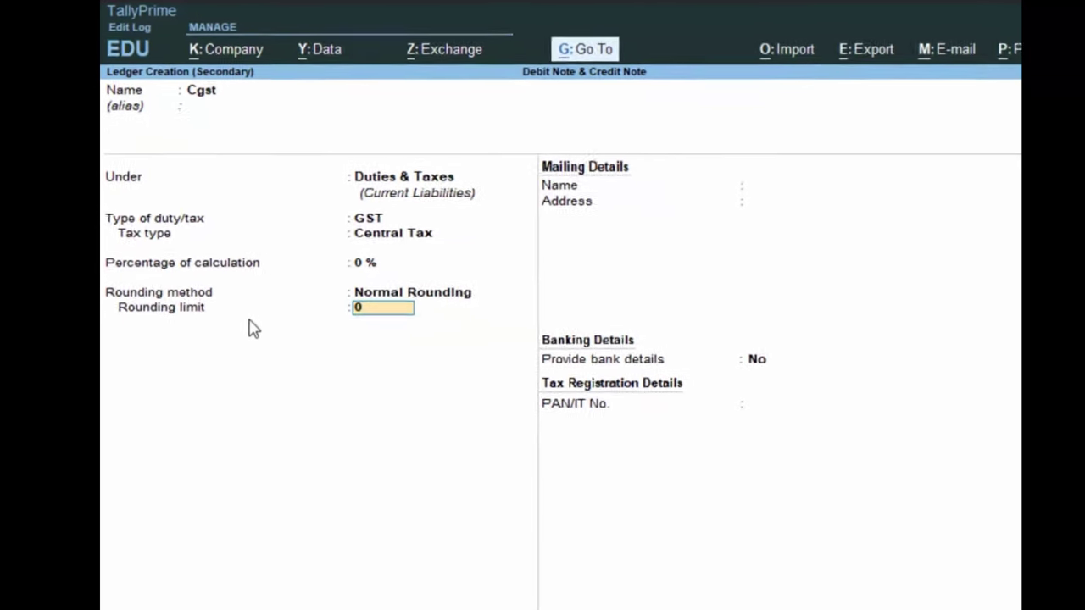
key("Return")
key("Return")
key("Return")
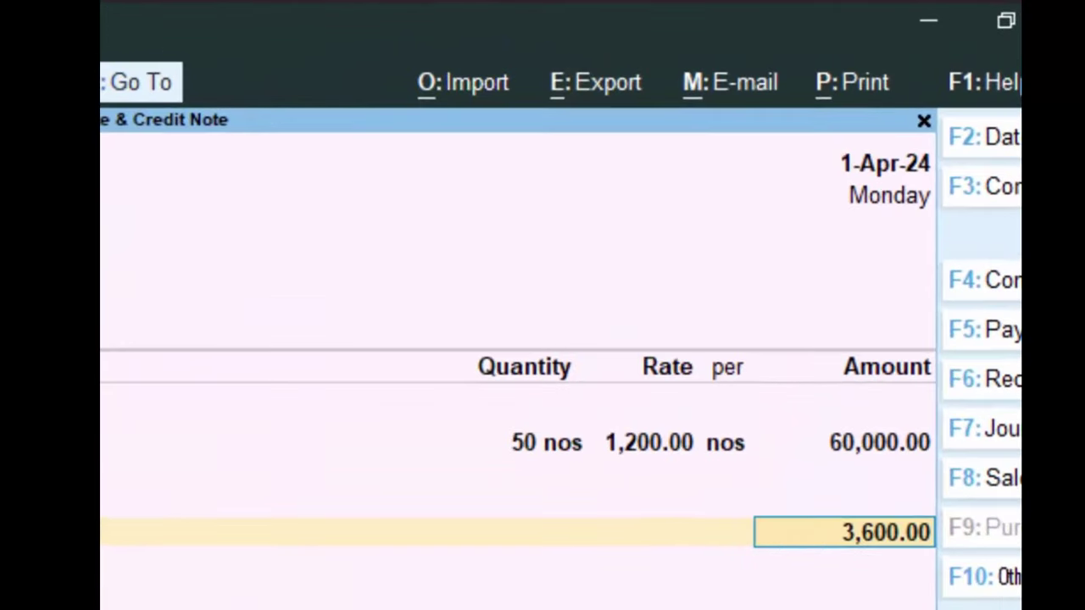
key("Return")
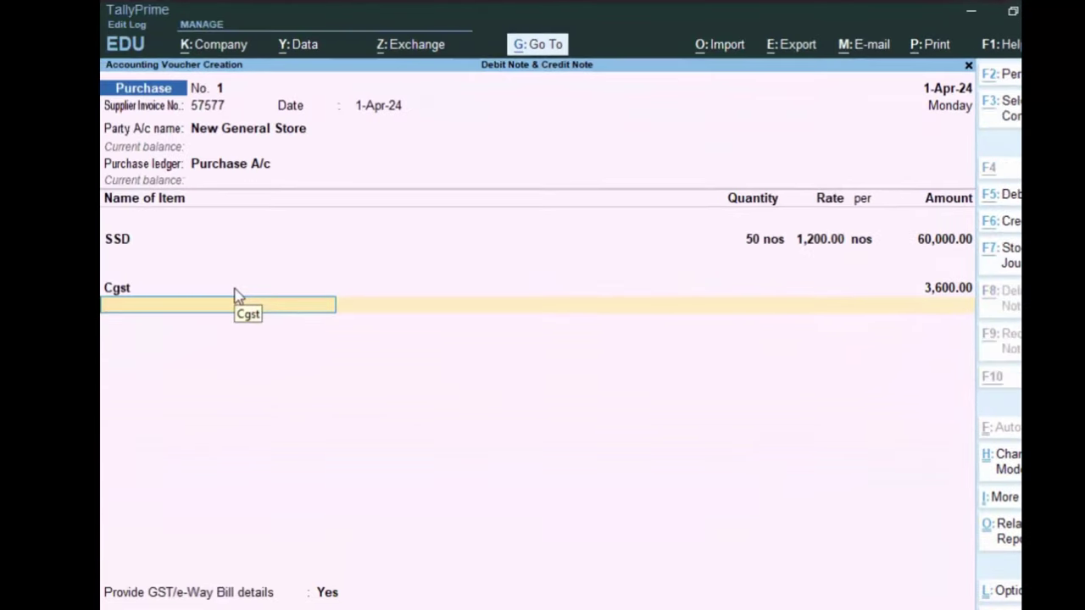
Begin a new ledger named Sgst under Duties & Taxes with duty type GST and tax type State Tax.
key("alt+c")
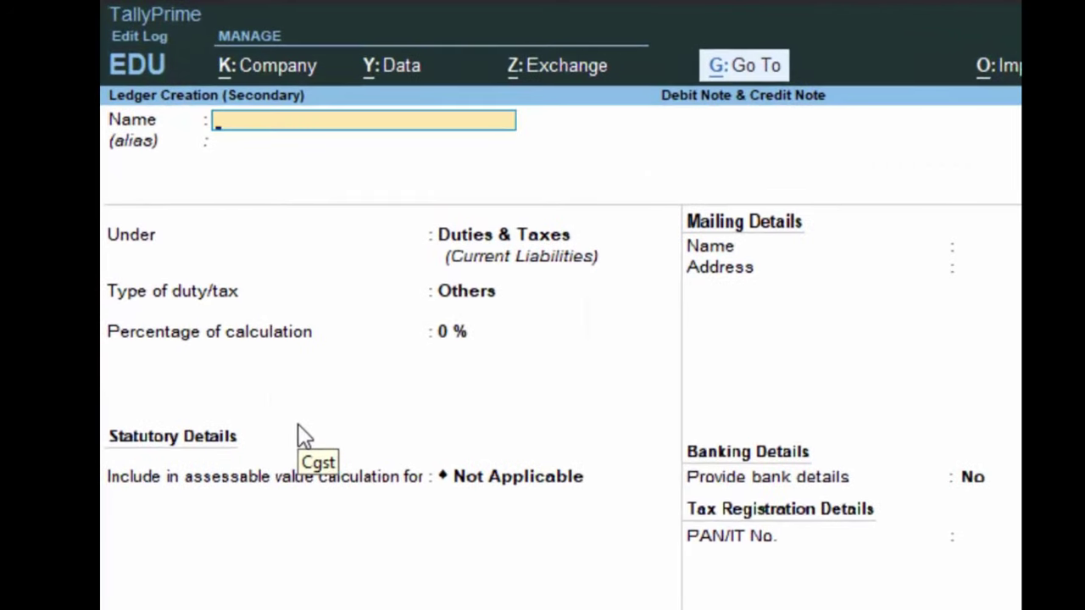
type("Sgst")
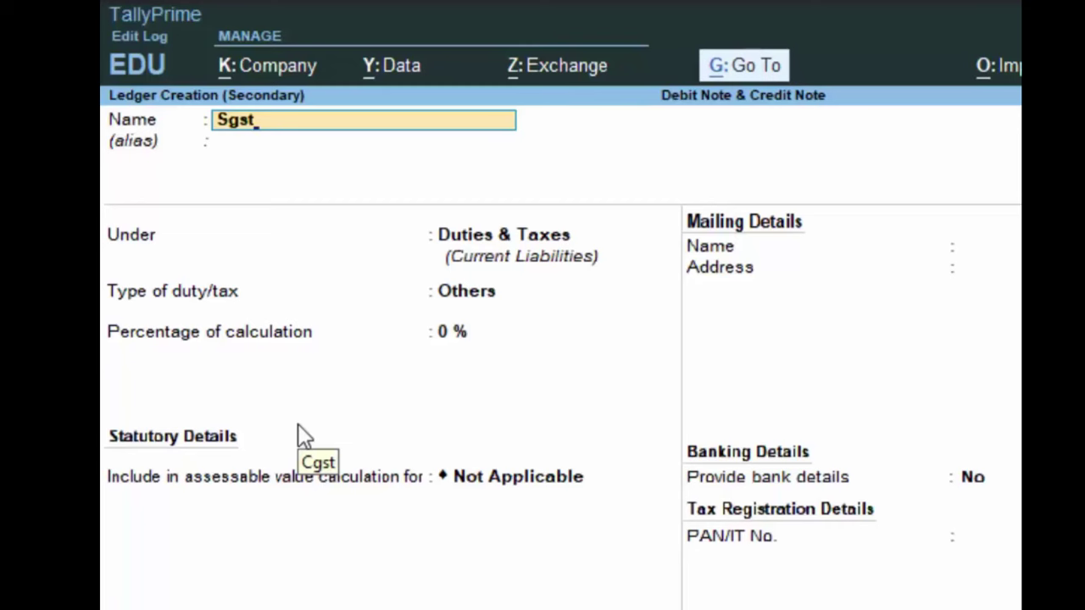
key("Return")
key("Return")
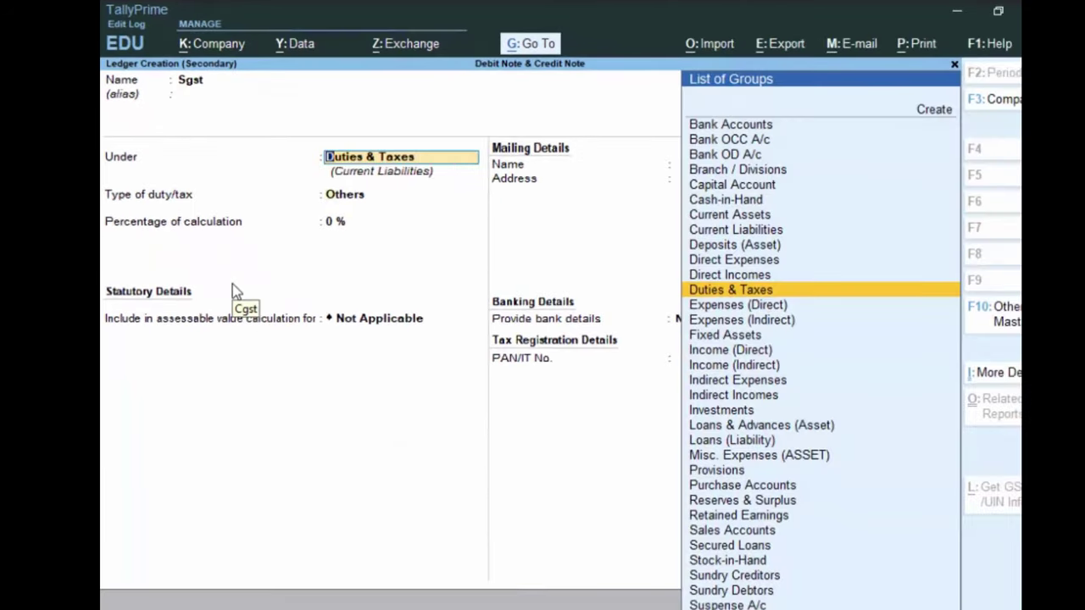
key("Return")
key("Up")
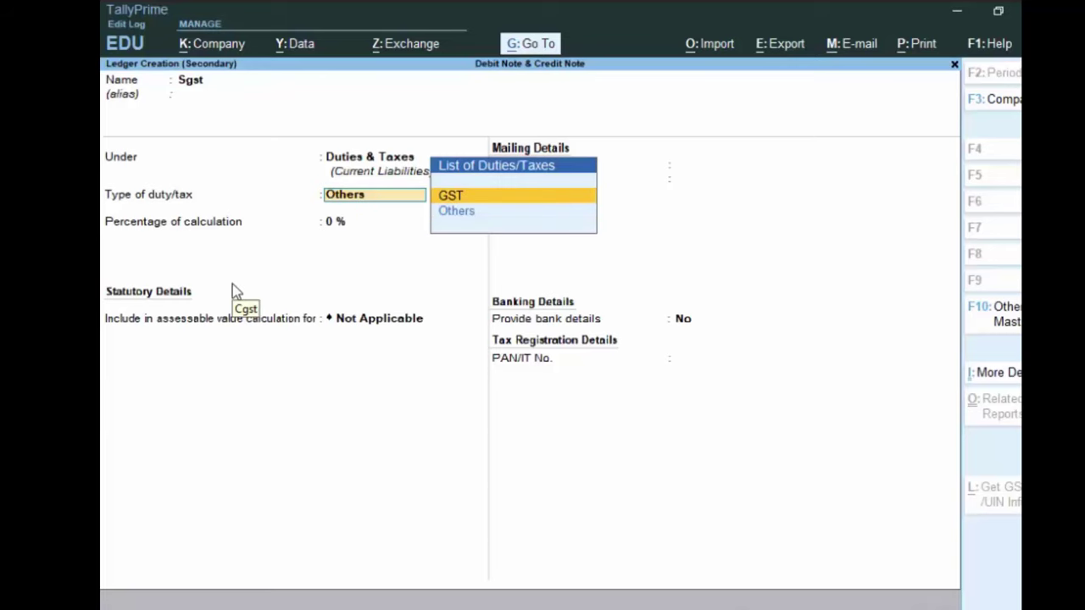
key("Return")
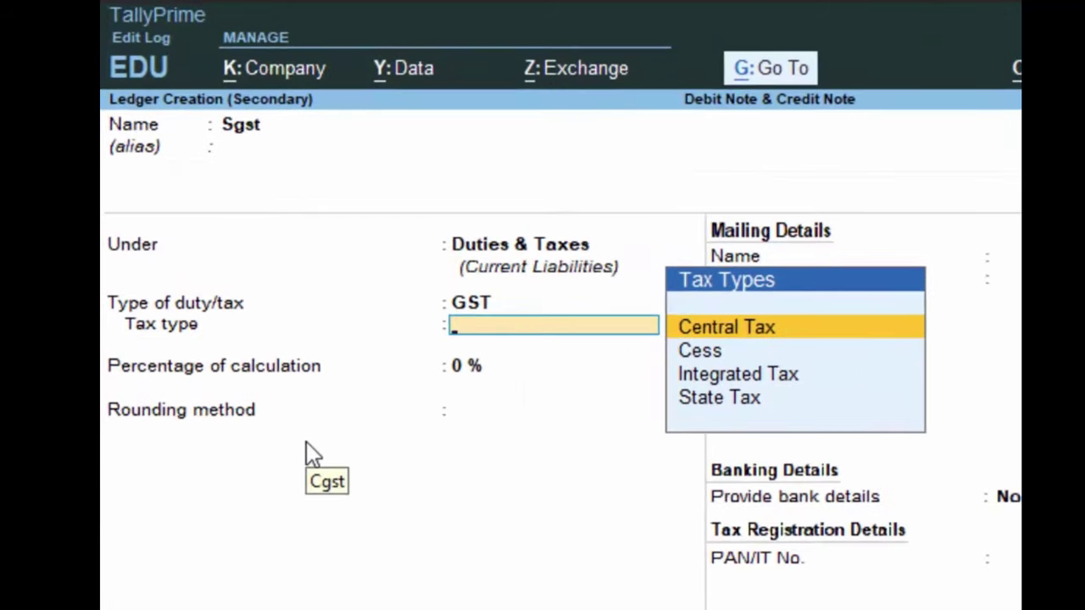
key("Down")
key("Down")
key("Down")
key("Return")
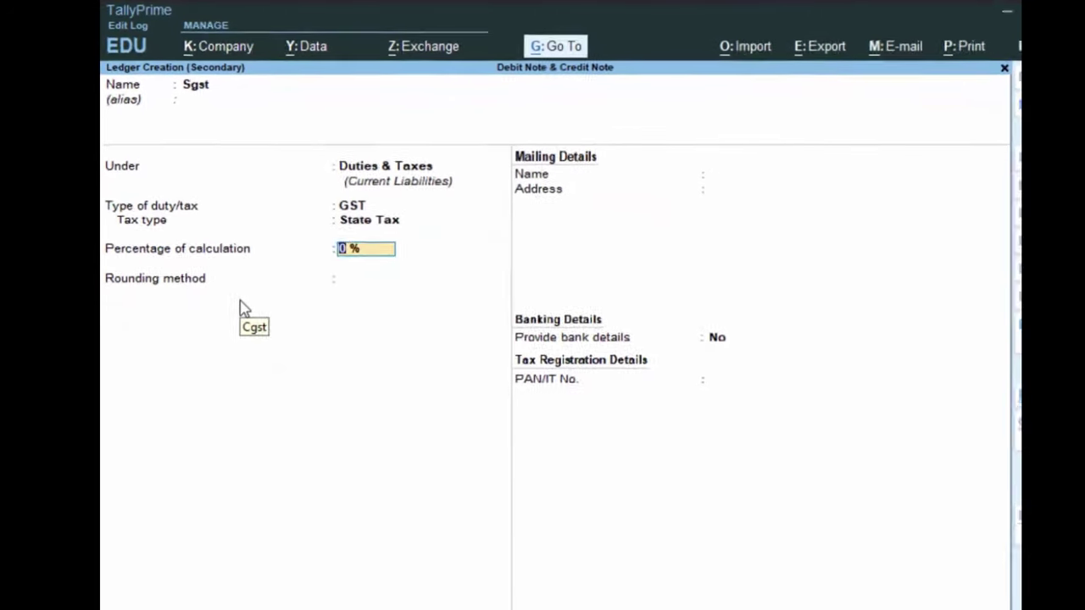
Set the Sgst ledger to Normal Rounding, keeping 0 % calculation and rounding limit 0, and save it.
key("Return")
key("Down")
key("Down")
key("Return")
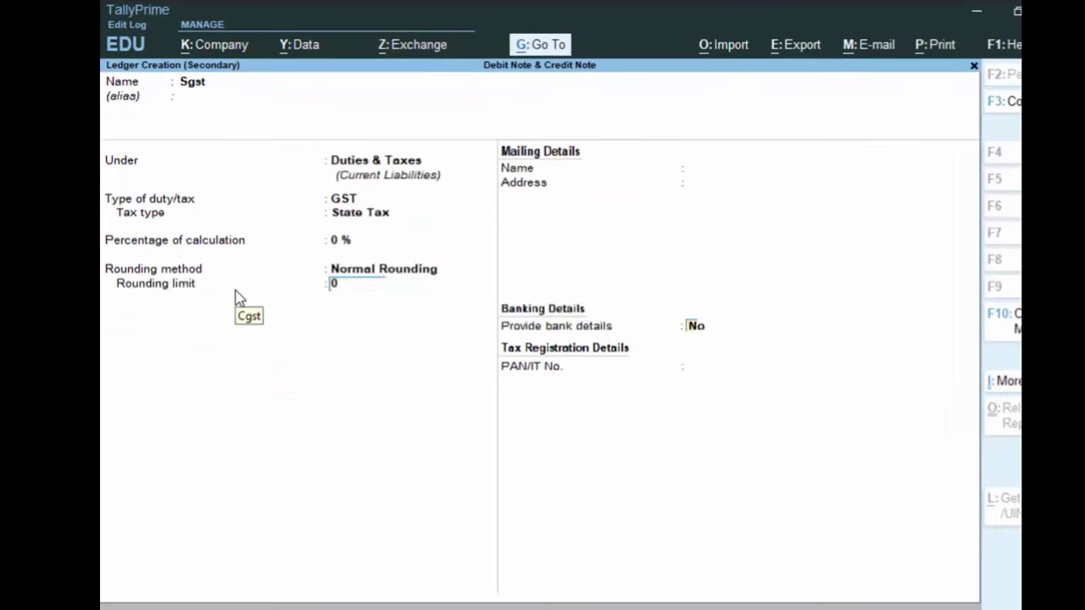
key("Return")
key("Return")
key("Return")
key("Return")
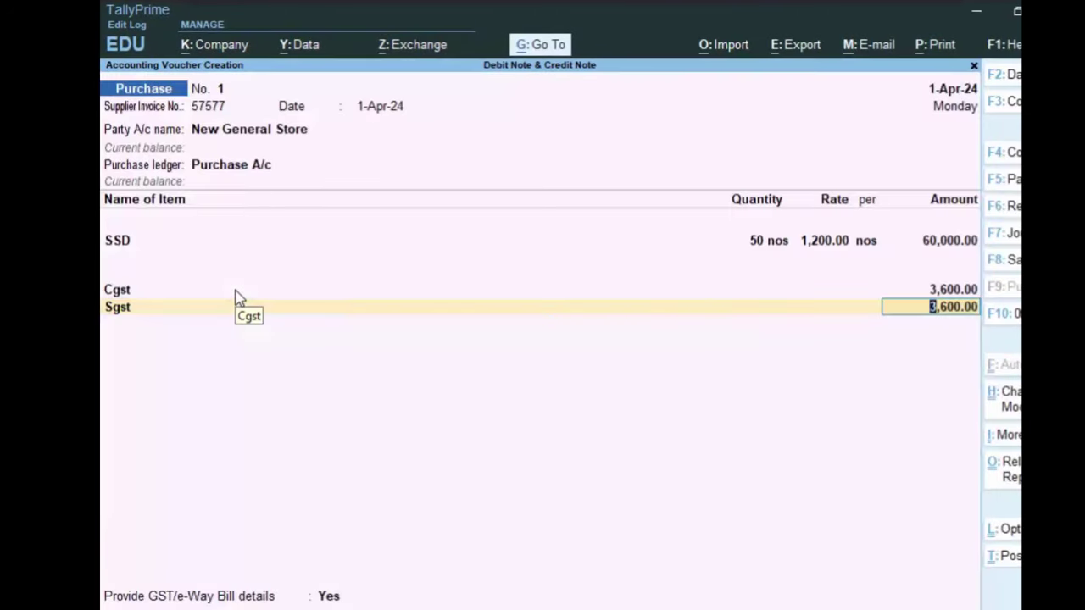
Accept the Sgst amount and proceed past the GST/e-Way Bill details option to the bill-wise details.
key("Return")
key("Return")
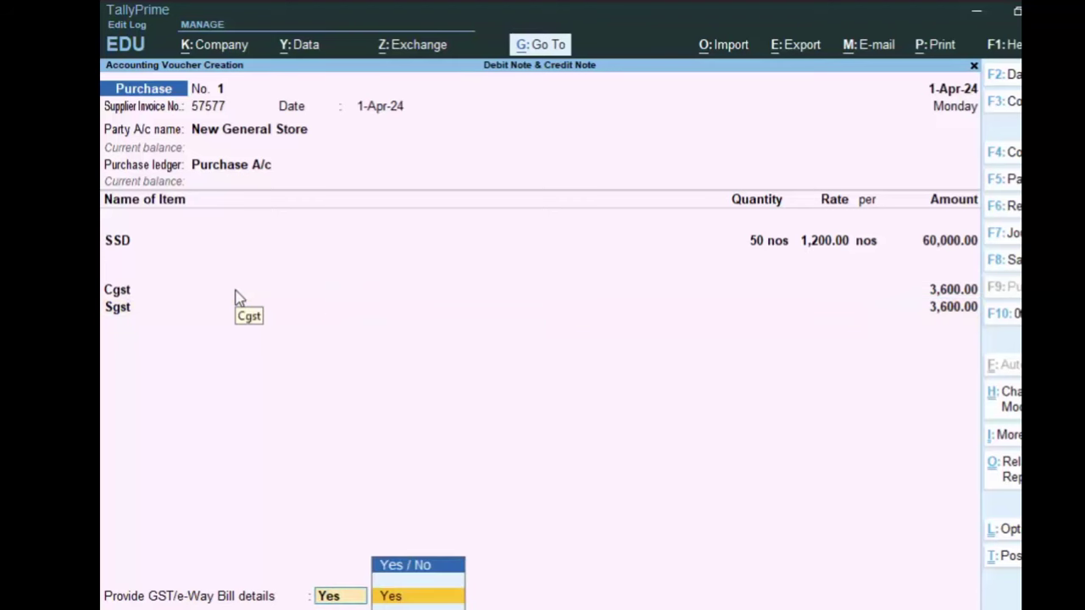
key("BackSpace")
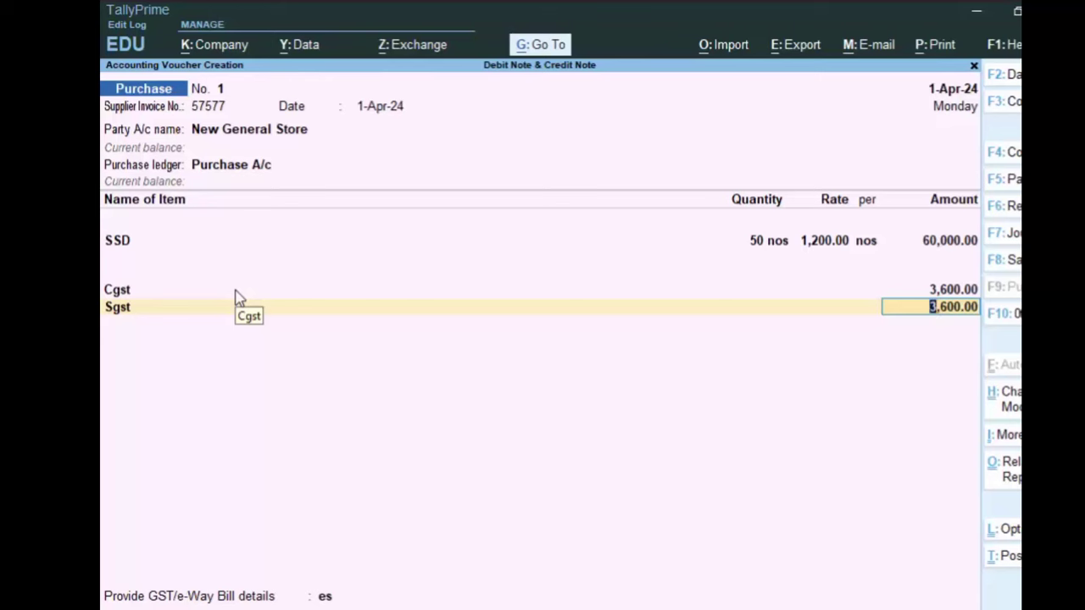
key("Return")
key("Return")
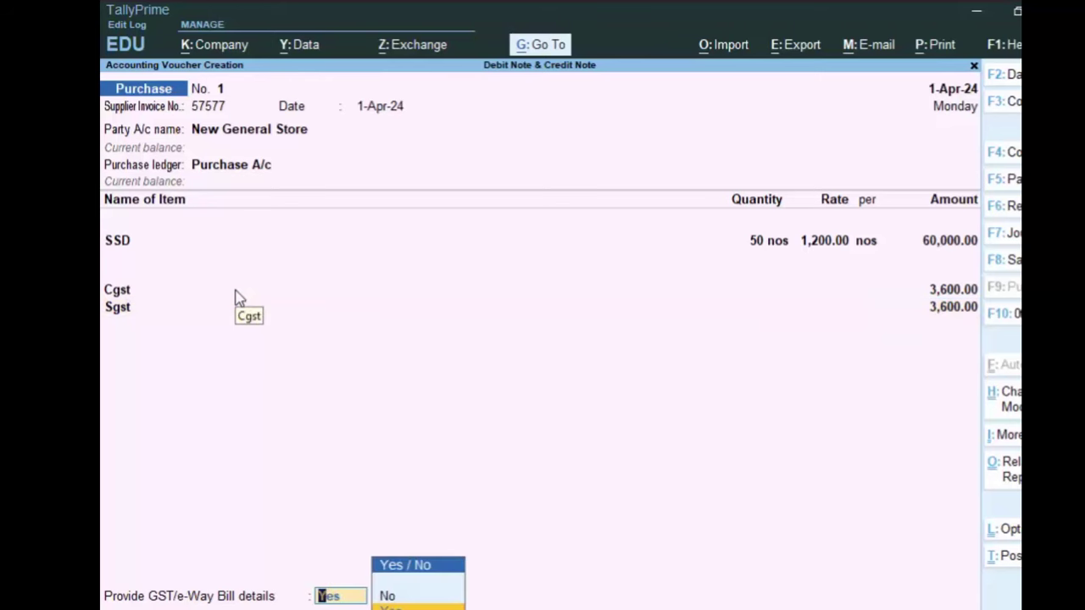
key("Down")
key("Return")
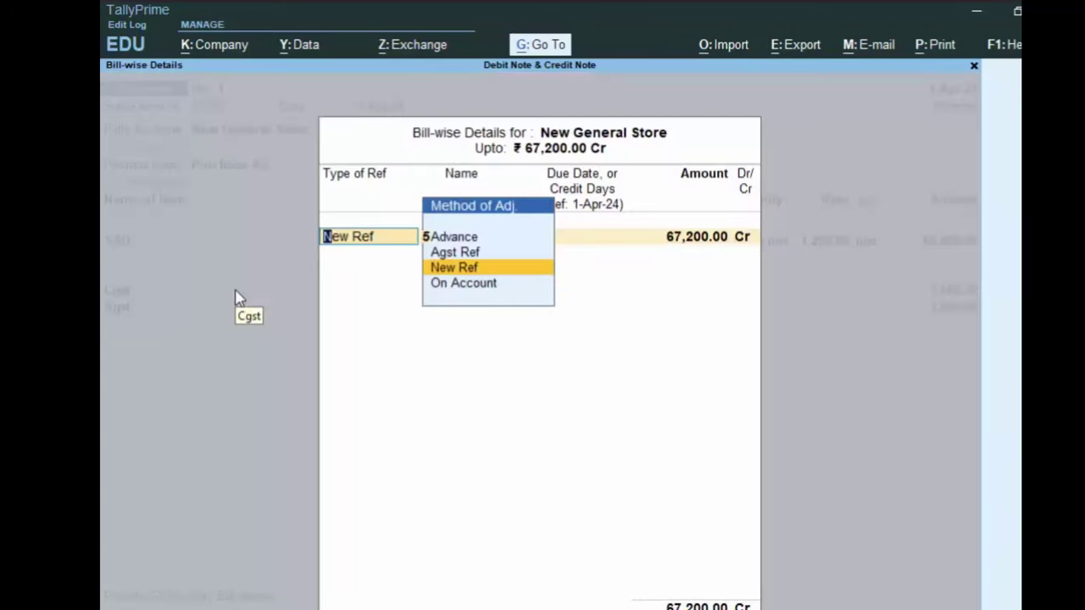
Allocate the full amount to a New Ref bill for New General Store, save the purchase voucher, and leave voucher entry.
key("Return")
key("Return")
key("Return")
key("Return")
key("Return")
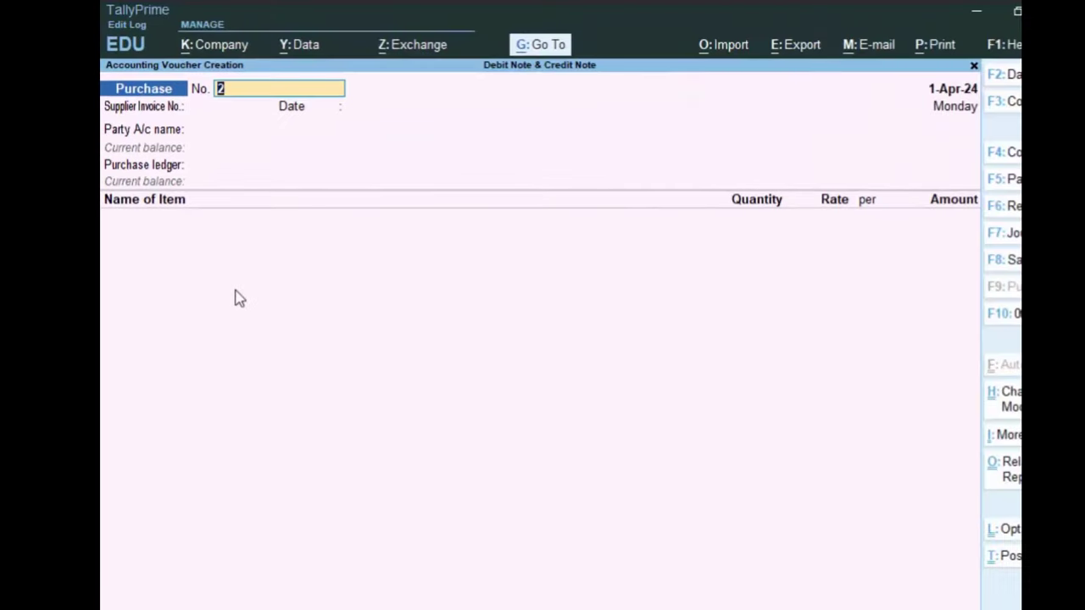
key("Escape")
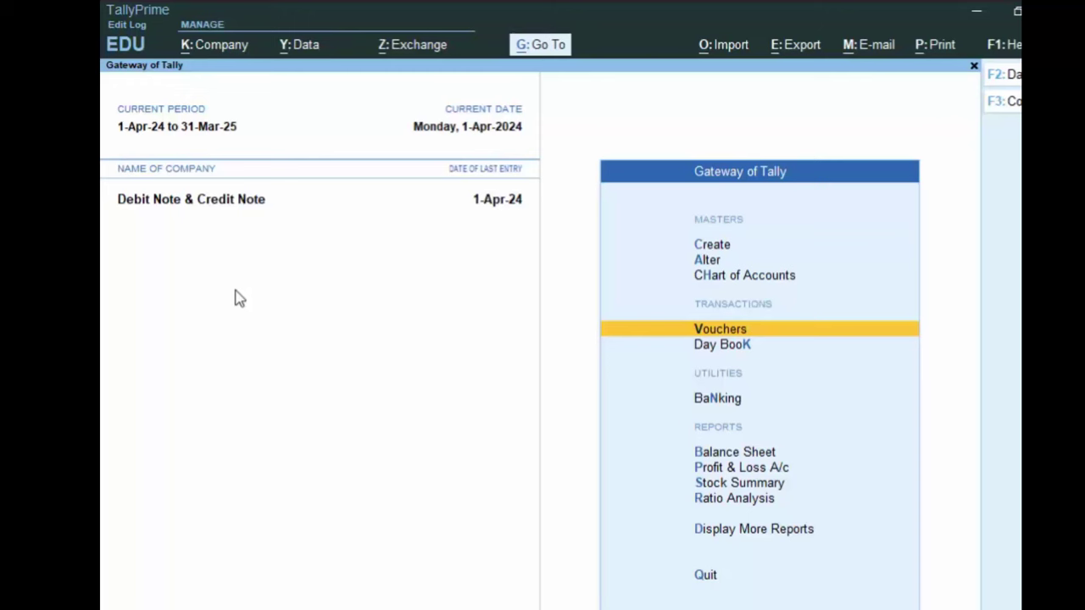
Examine the SSD closing balance and monthly summary in the Stock Summary report, then return to the Gateway of Tally.
key("s")
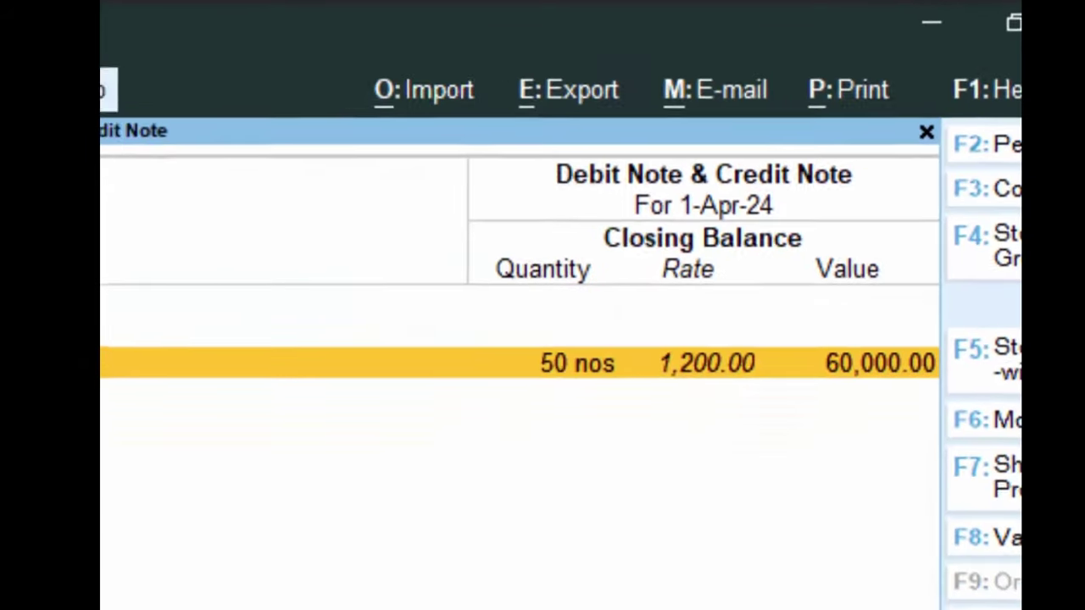
key("Return")
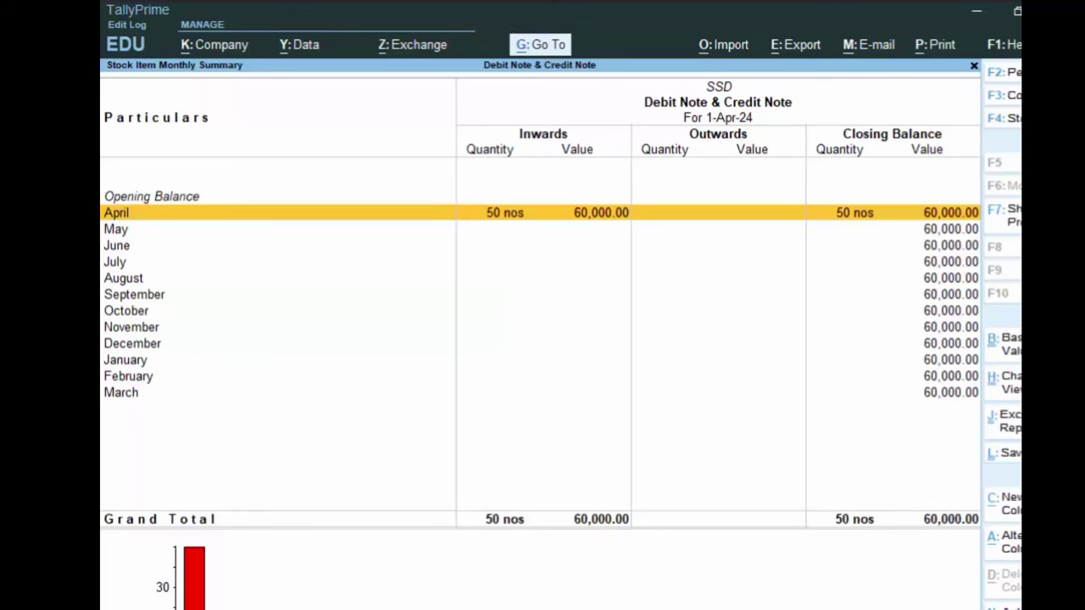
key("Escape")
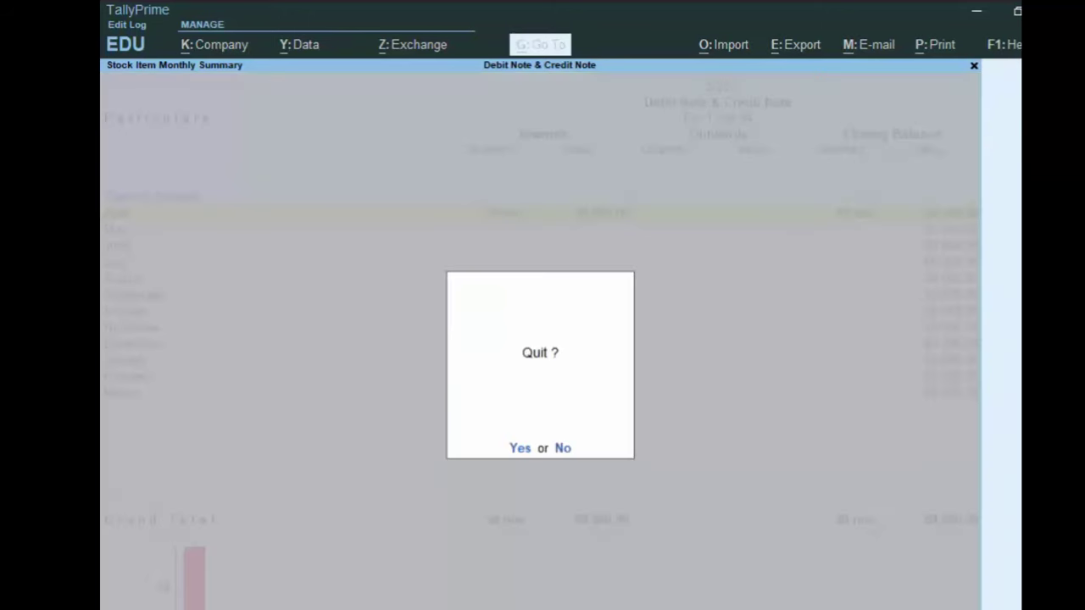
left_click(567, 453)
key("Escape")
key("Escape")
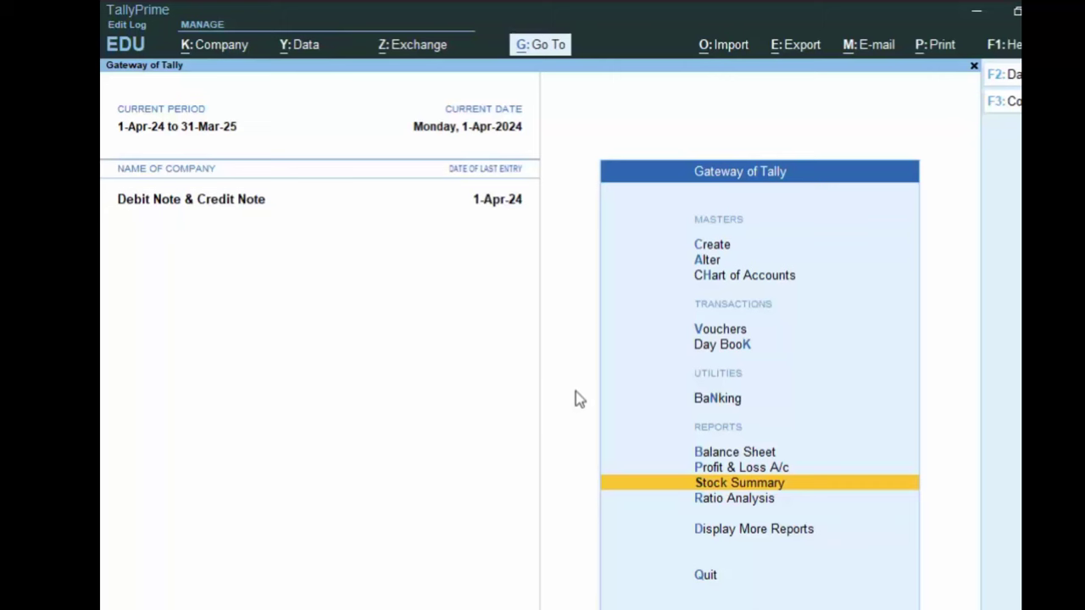
Open voucher entry, show the inactive voucher types, and change the voucher type to Debit Note.
left_click(708, 335)
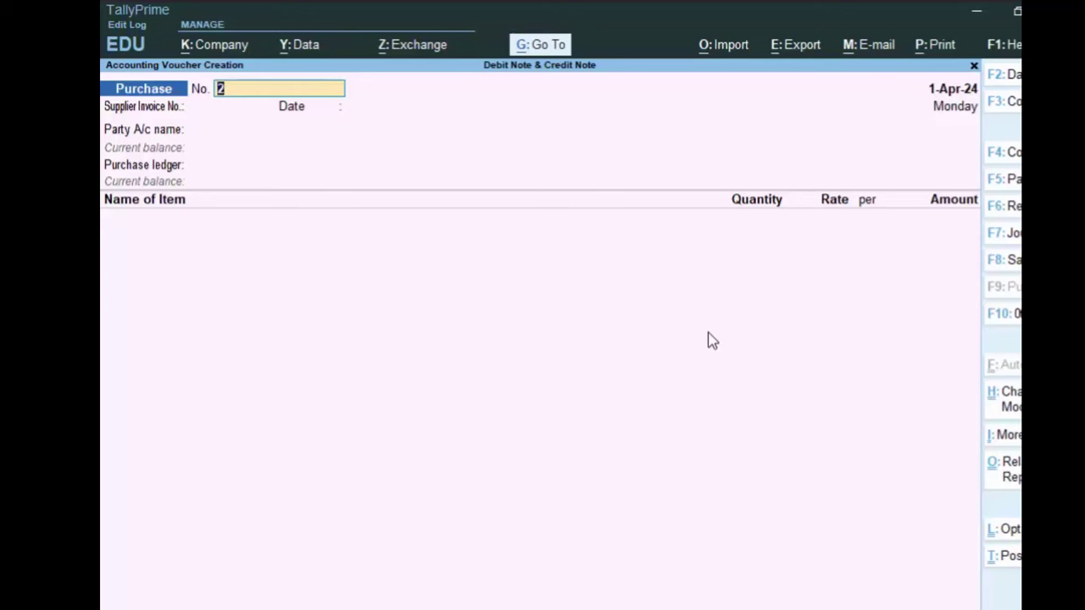
left_click(1004, 313)
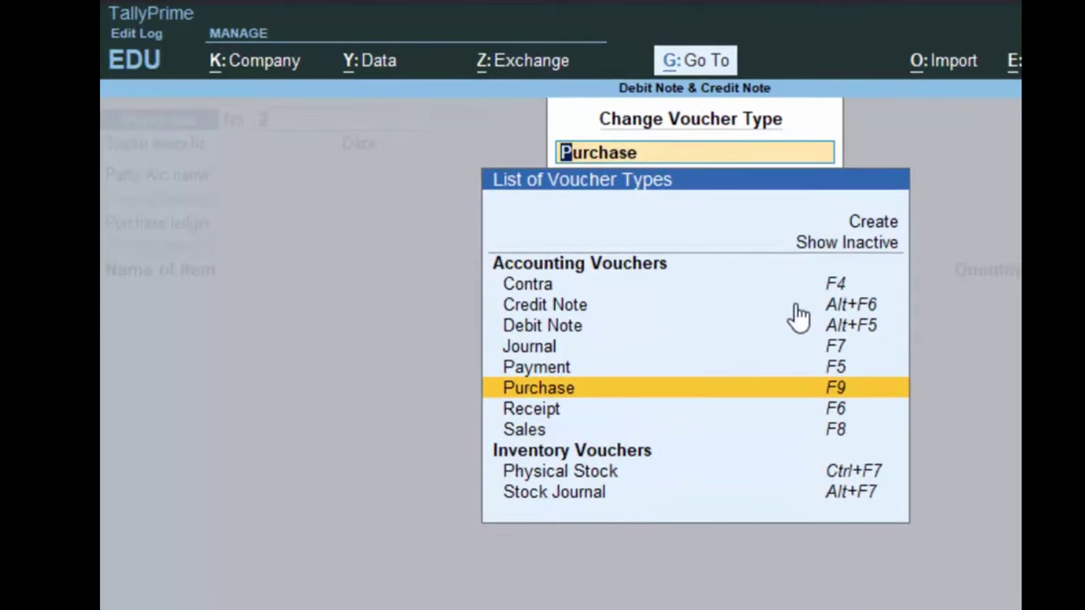
left_click(841, 246)
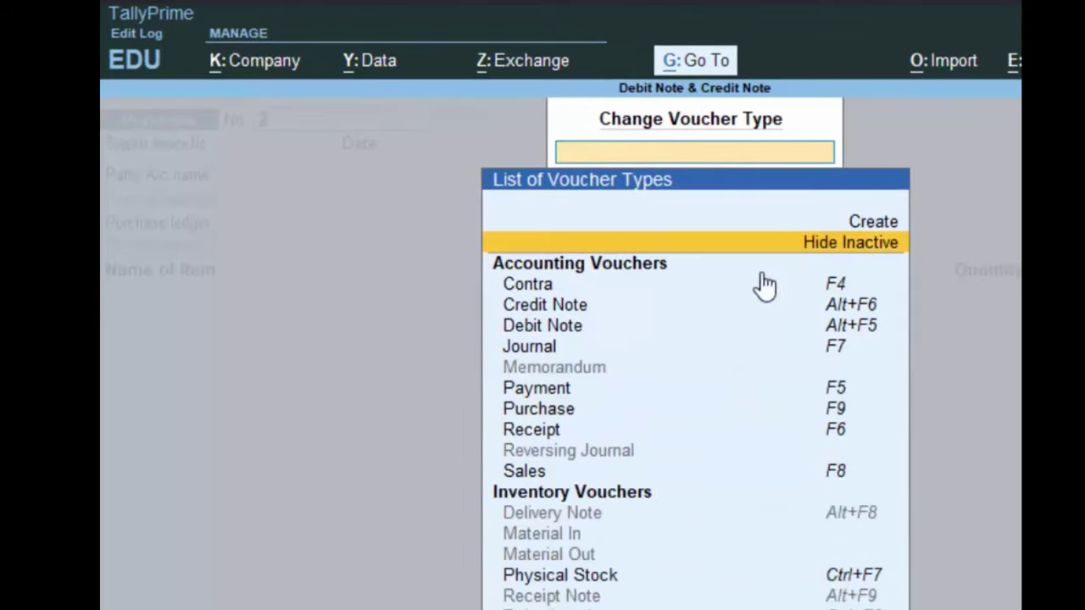
left_click(519, 332)
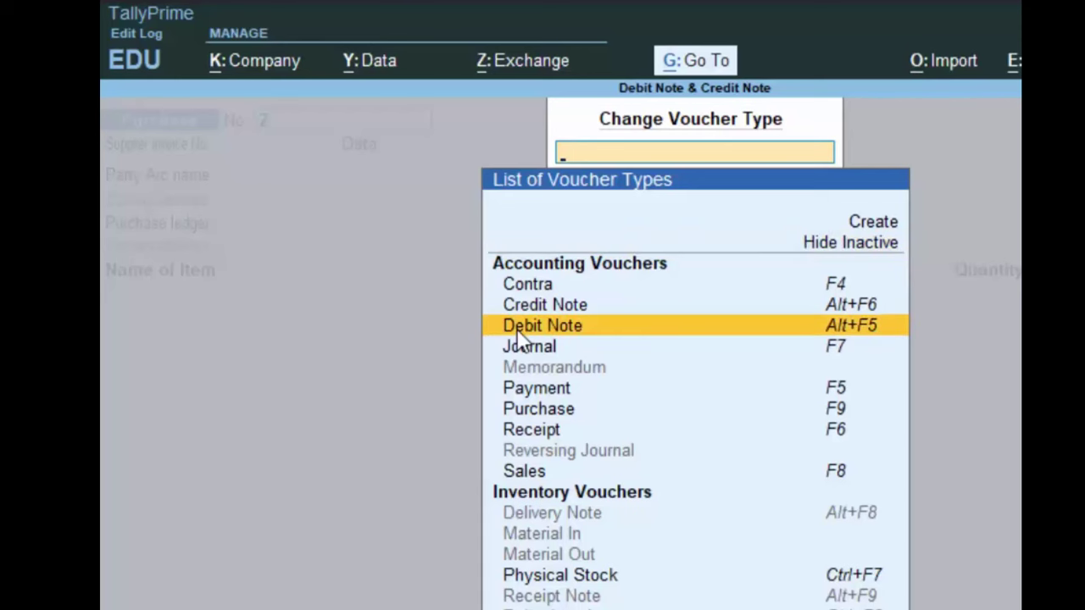
left_click(519, 327)
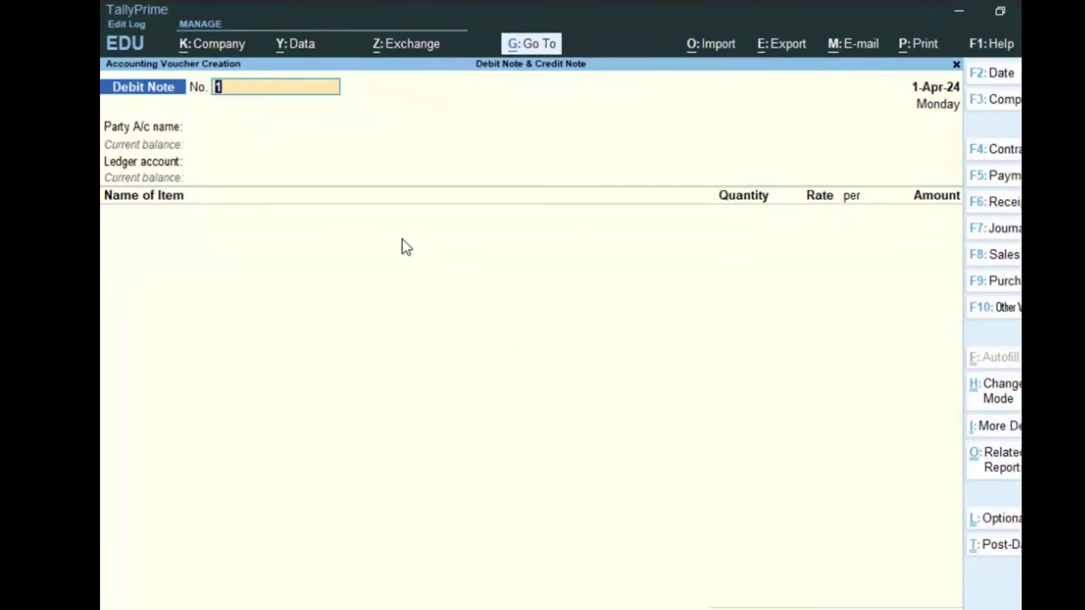
Keep debit note number 1, choose New General Store as the party, and leave the dispatch and original invoice details blank.
key("Return")
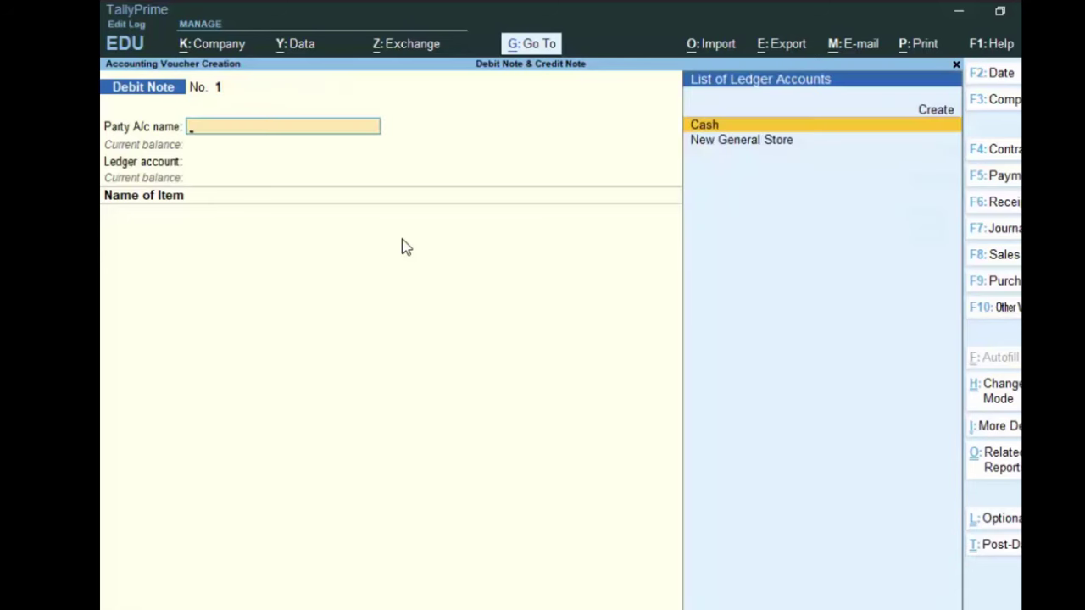
key("Down")
key("Return")
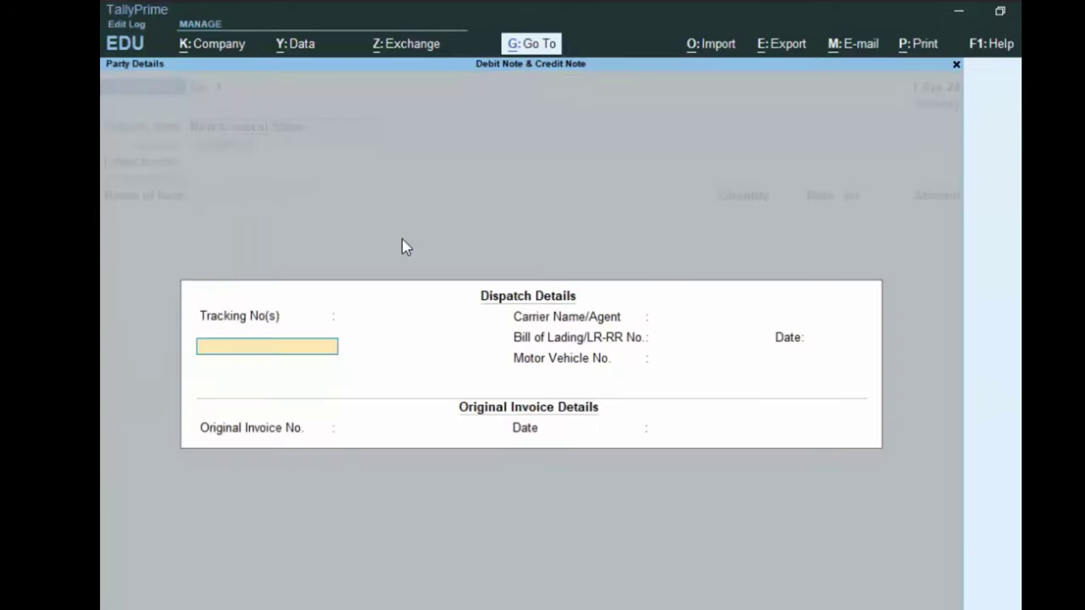
key("Return")
key("Return")
key("Return")
key("Return")
key("Return")
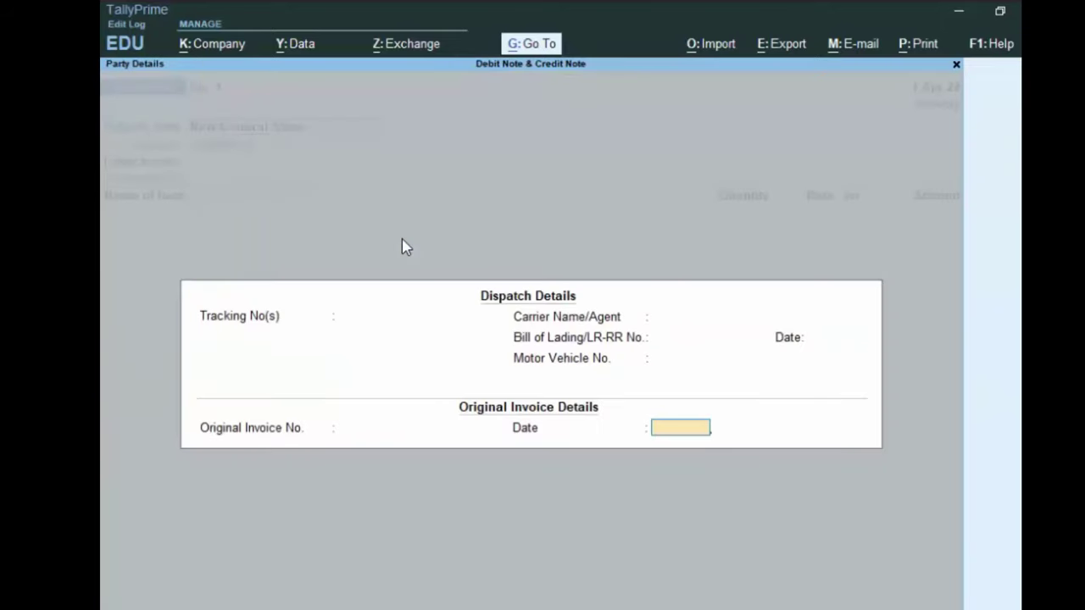
key("Return")
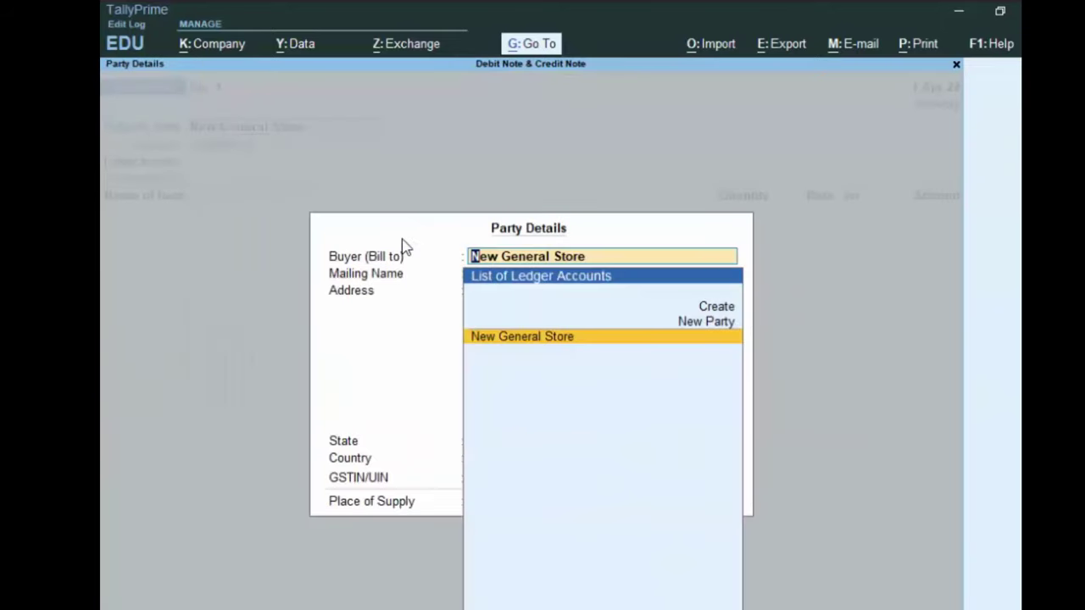
Accept the party details for New General Store with a blank address and Uttar Pradesh as state and place of supply.
key("Return")
key("Return")
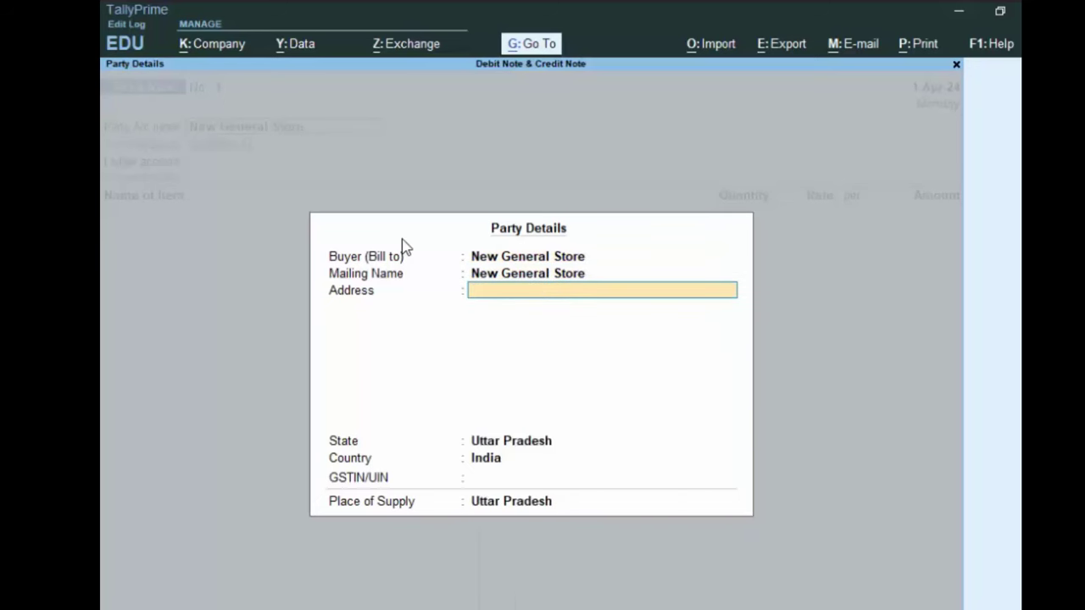
key("Return")
key("Return")
key("Return")
key("Return")
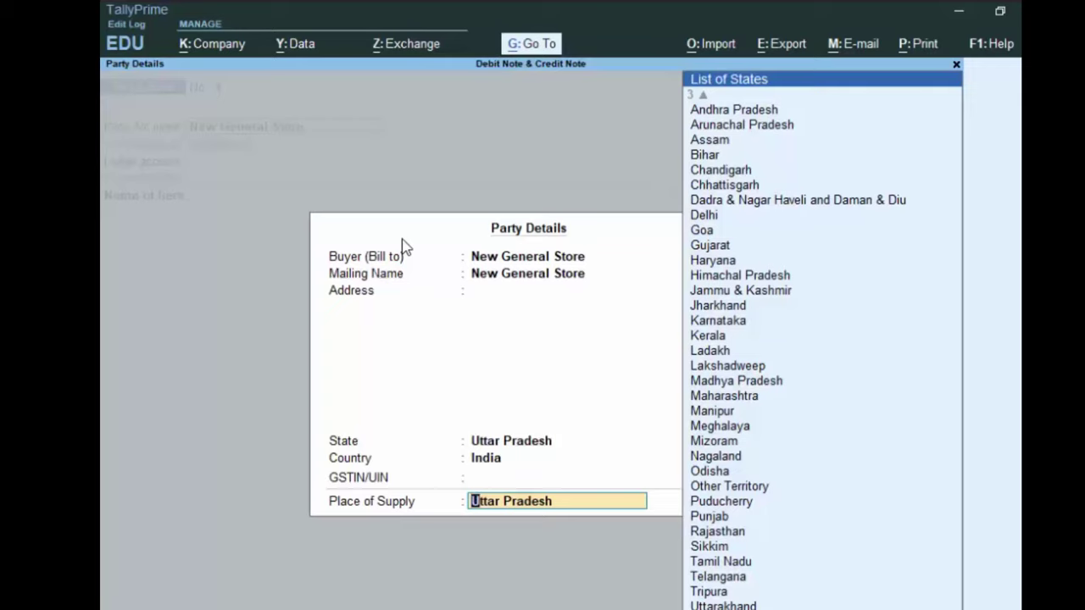
key("Return")
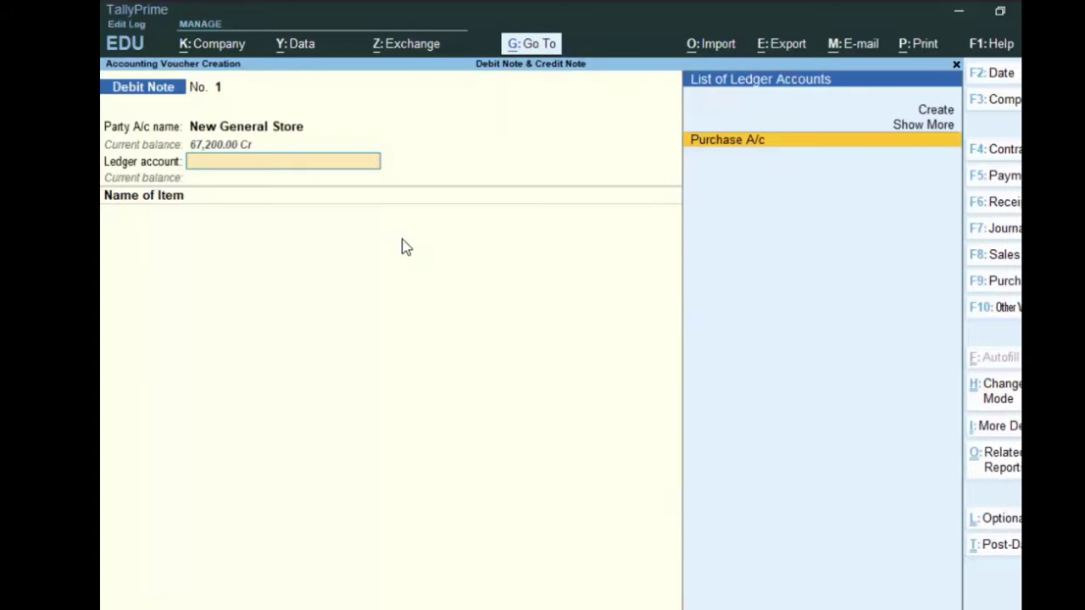
Choose Purchase A/c as the debit note's ledger account and SSD as the first stock item.
key("Return")
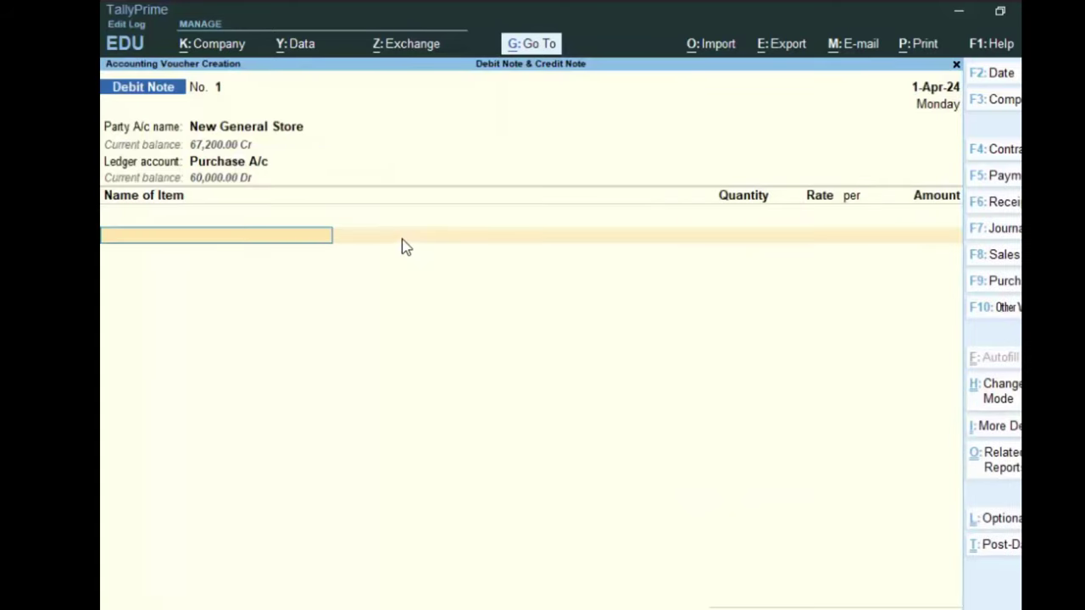
type("S")
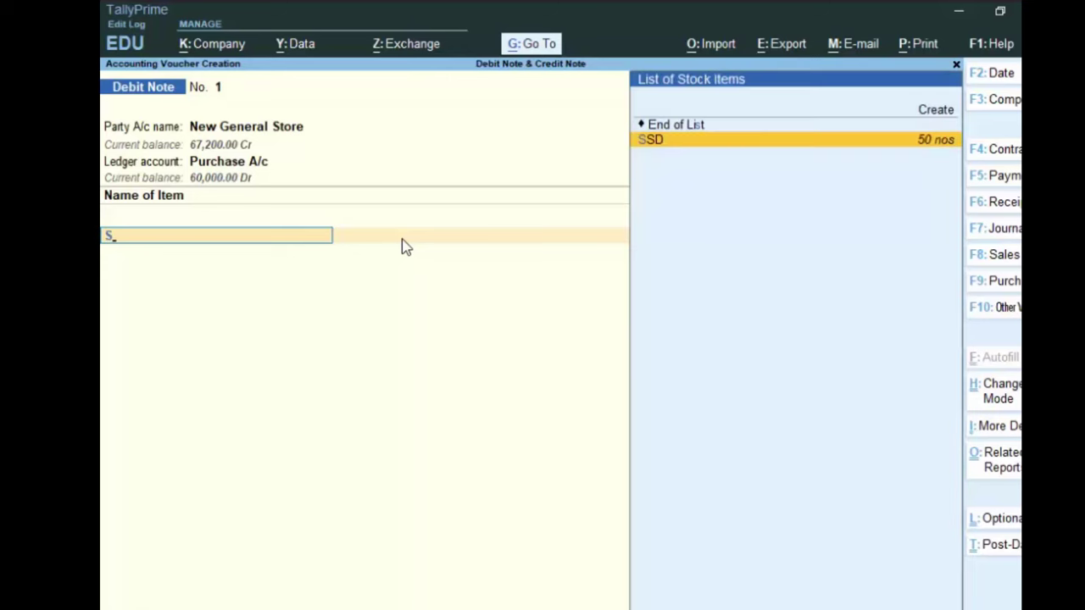
key("Return")
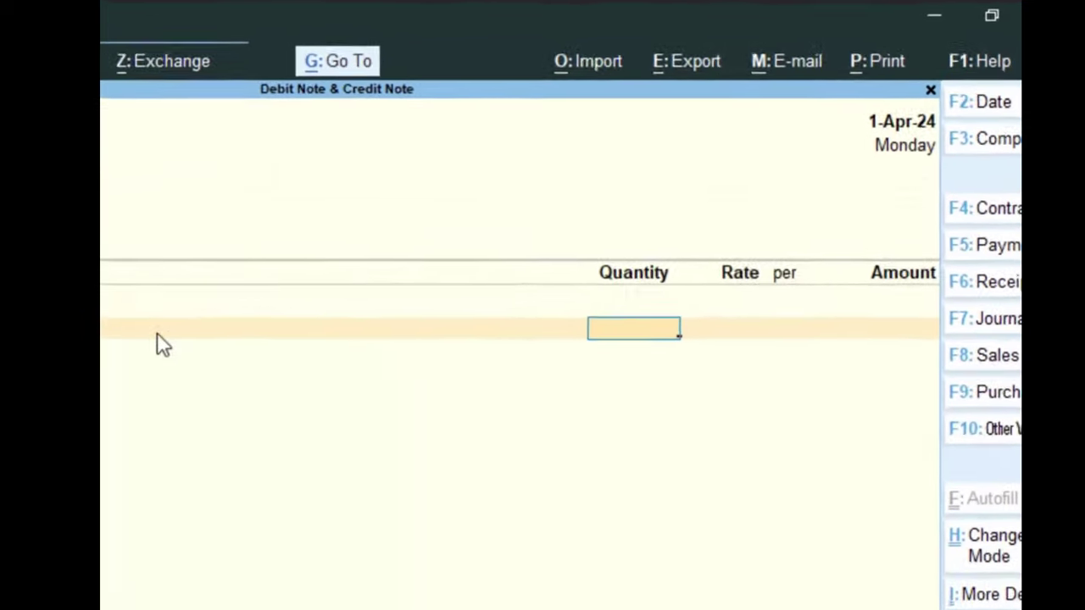